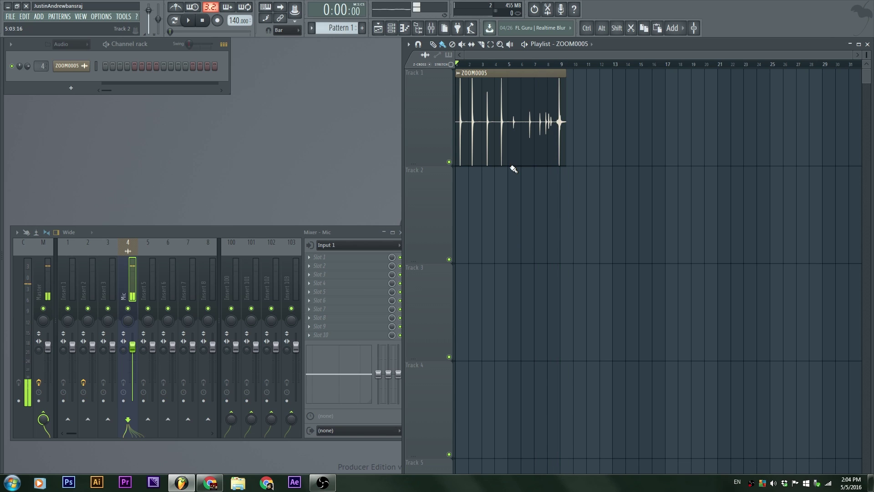
scroll(547, 254, up, 5)
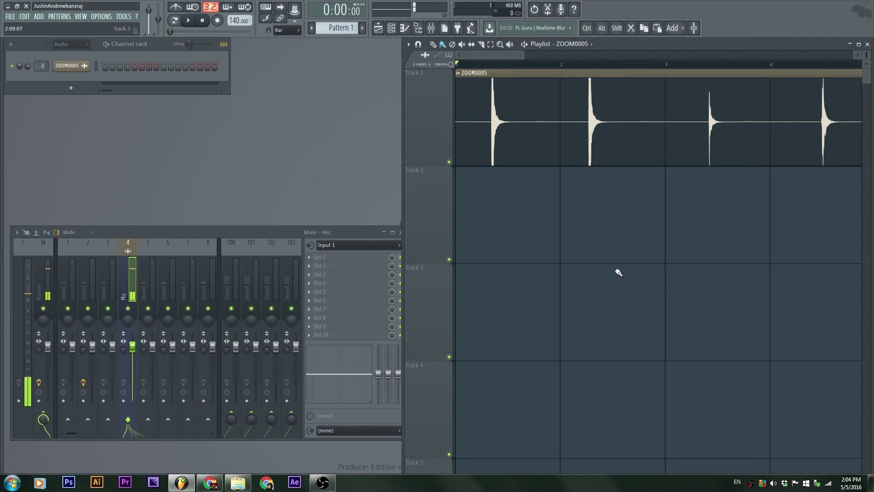
key(Return)
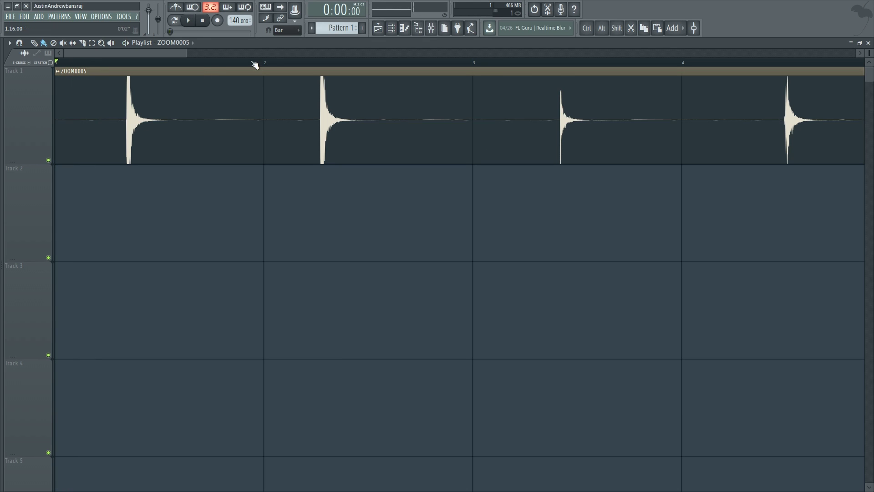
double_click(288, 43)
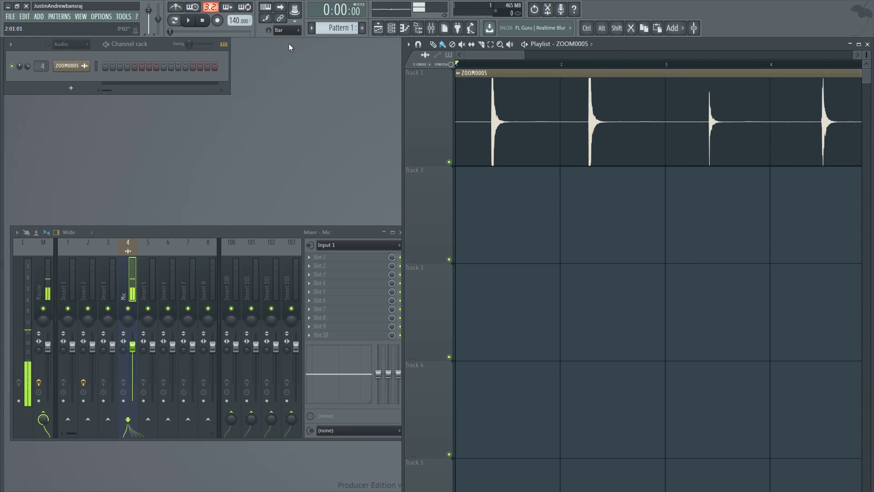
ctrl+scroll(516, 265, down, 5)
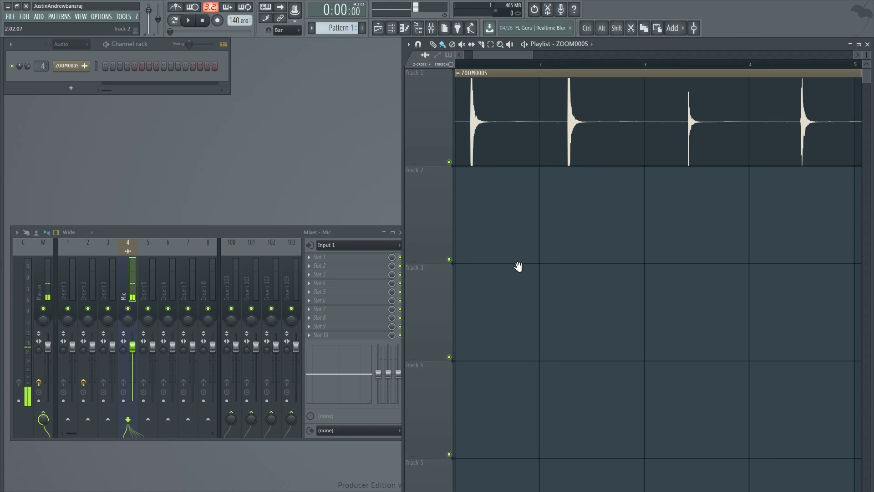
ctrl+scroll(519, 269, up, 4)
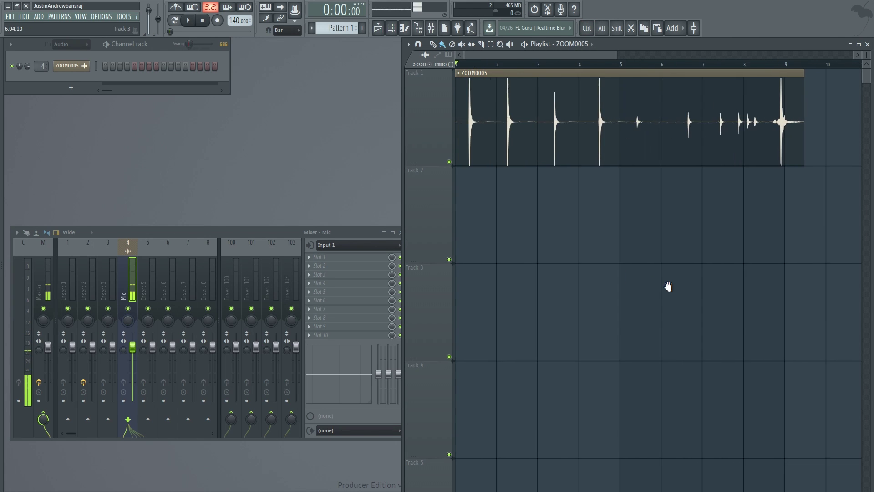
scroll(655, 283, down, 1)
Step: Open the Edison editor loaded on mixer track Insert 2 and place its window over the playlist
click(101, 286)
click(87, 288)
click(102, 288)
click(87, 286)
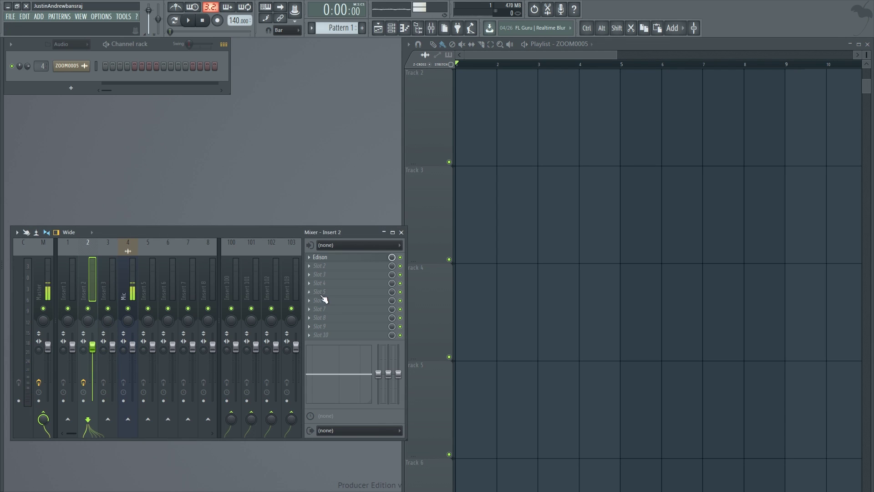
key(ctrl+e)
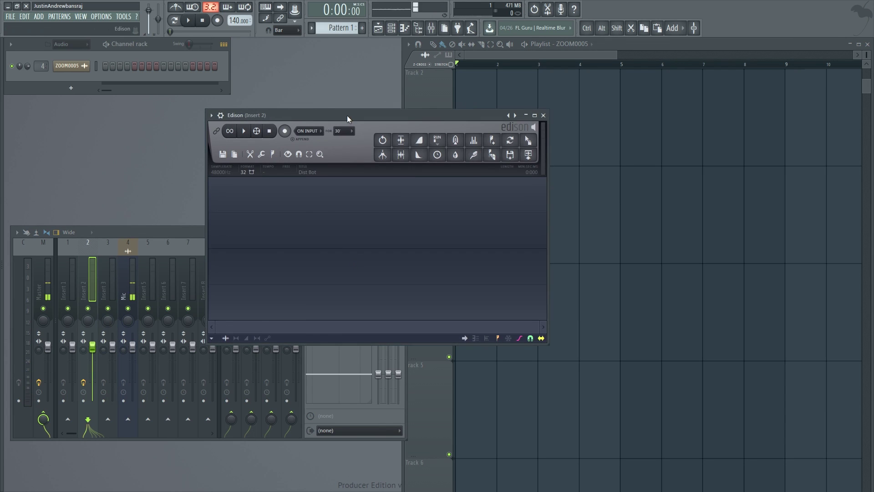
drag(347, 116, 554, 155)
click(92, 276)
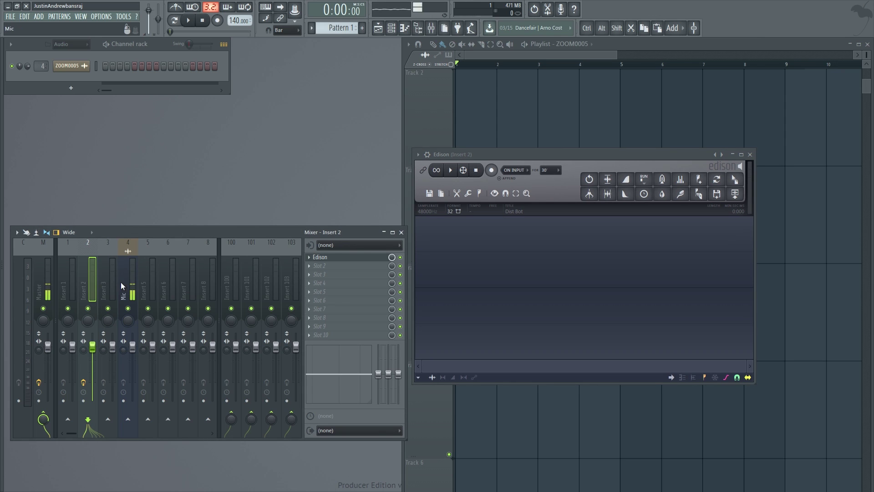
Step: Look through the replacement plugins available for the Edison effect slot on Insert 2
click(308, 257)
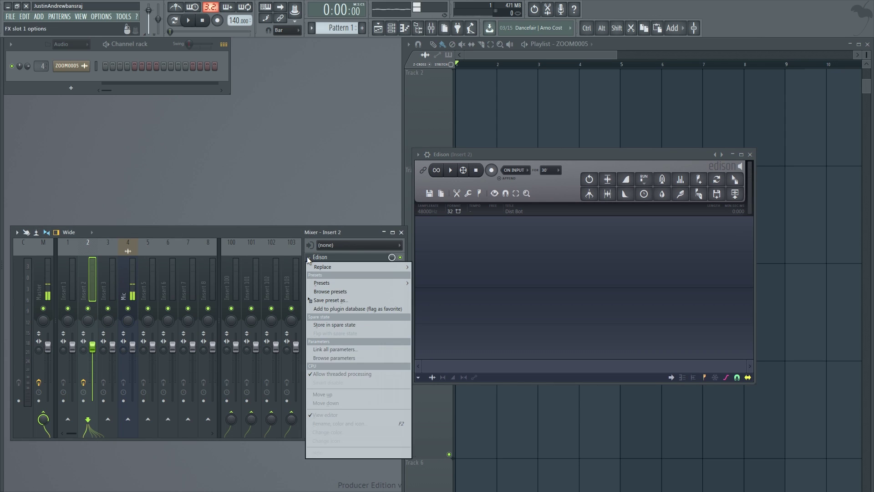
mouse_move(341, 266)
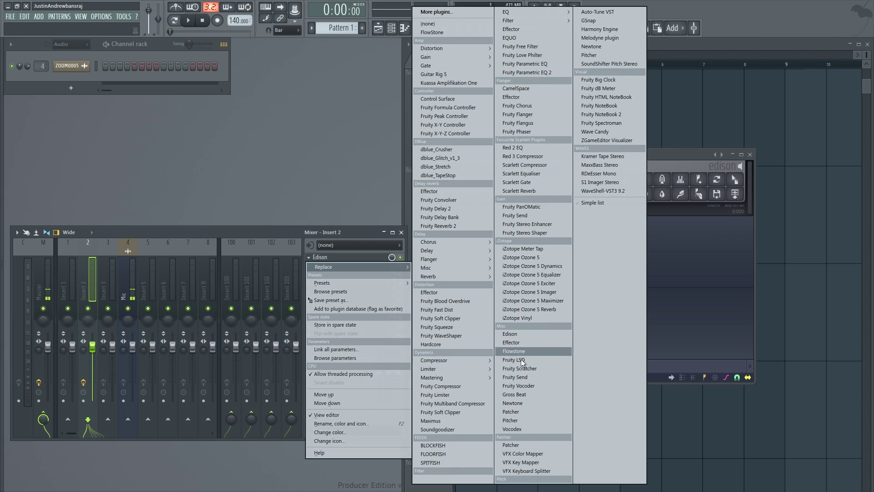
click(90, 273)
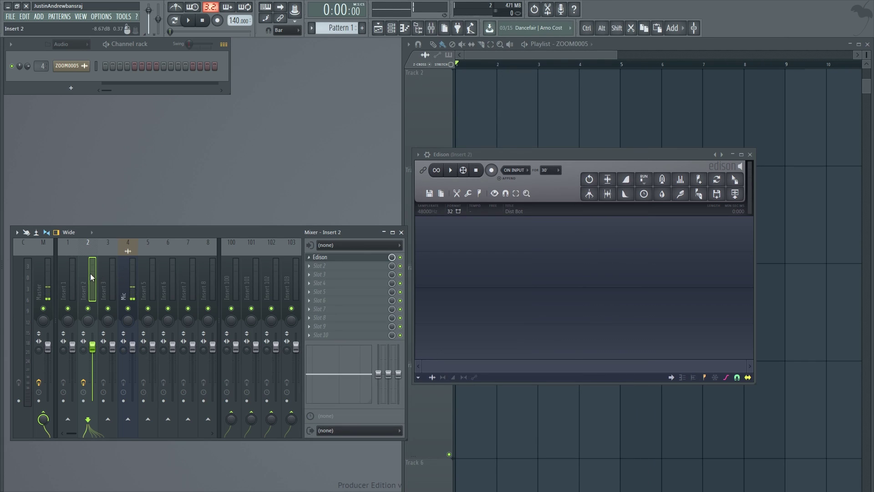
Step: Examine the full source waveform in the ZOOM0005 clip's channel settings, and close them
click(521, 134)
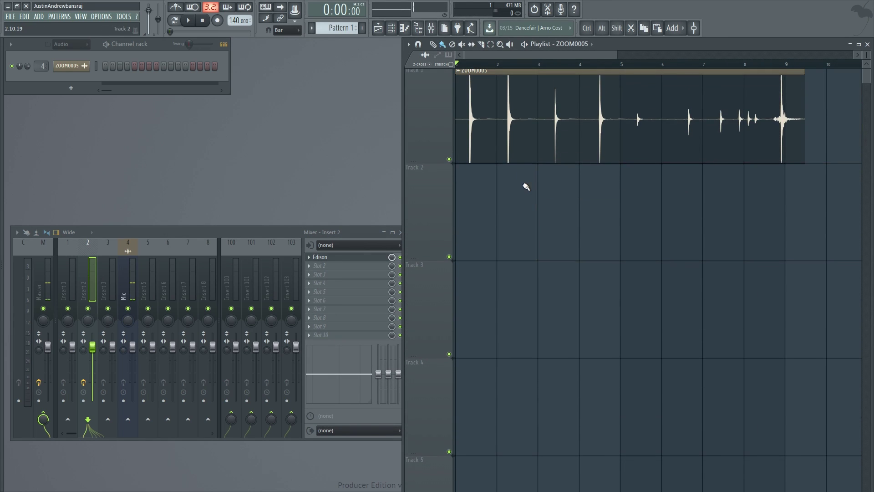
double_click(517, 136)
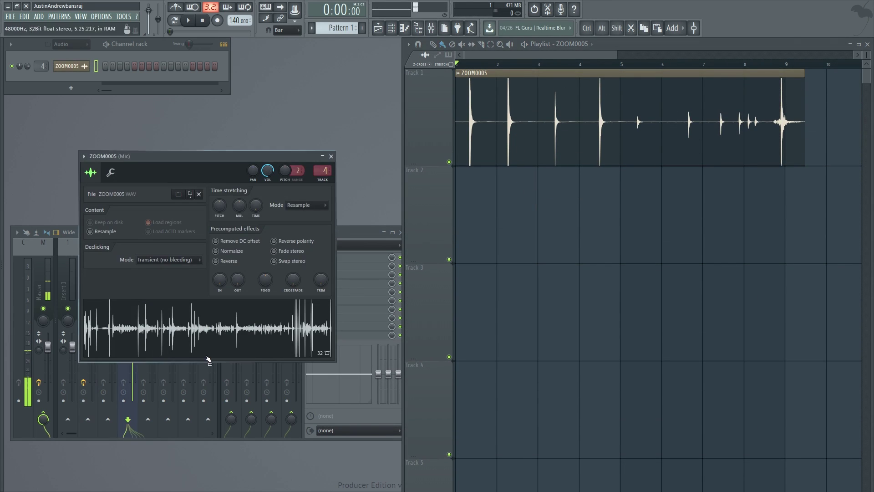
right_click(229, 313)
click(307, 132)
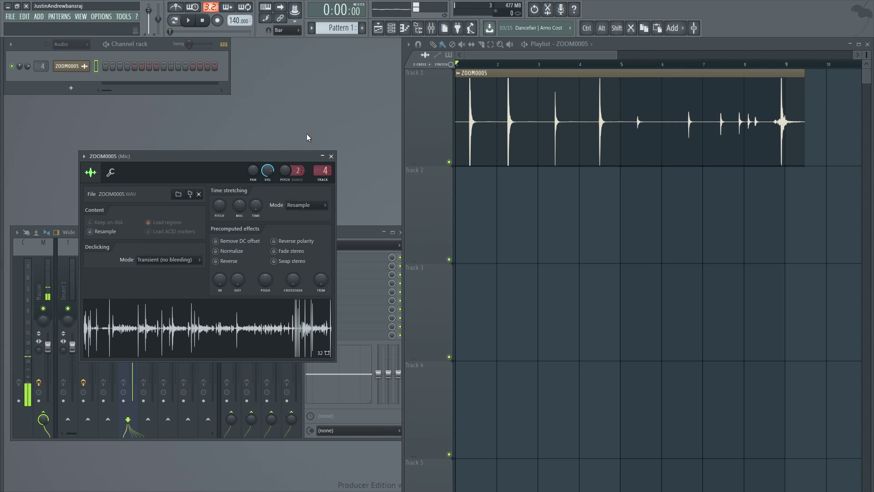
click(331, 156)
Step: View the Edison recording on the Master mixer track and close its window
click(49, 268)
click(335, 257)
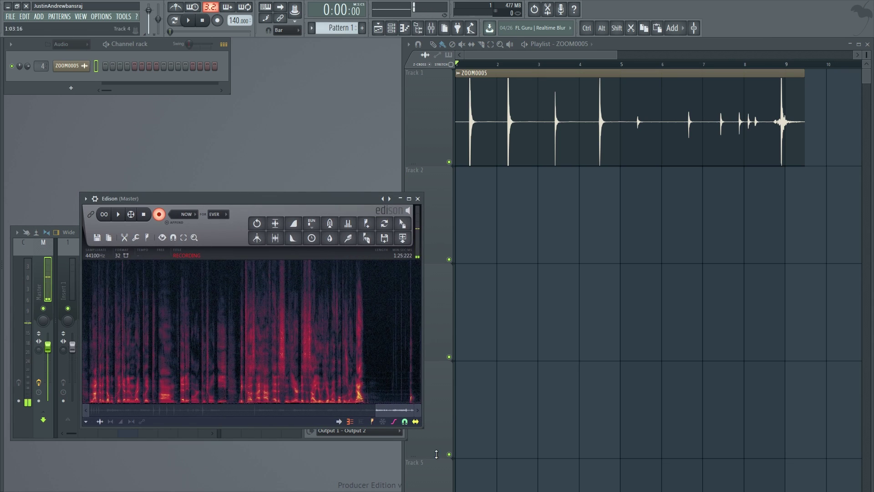
click(417, 199)
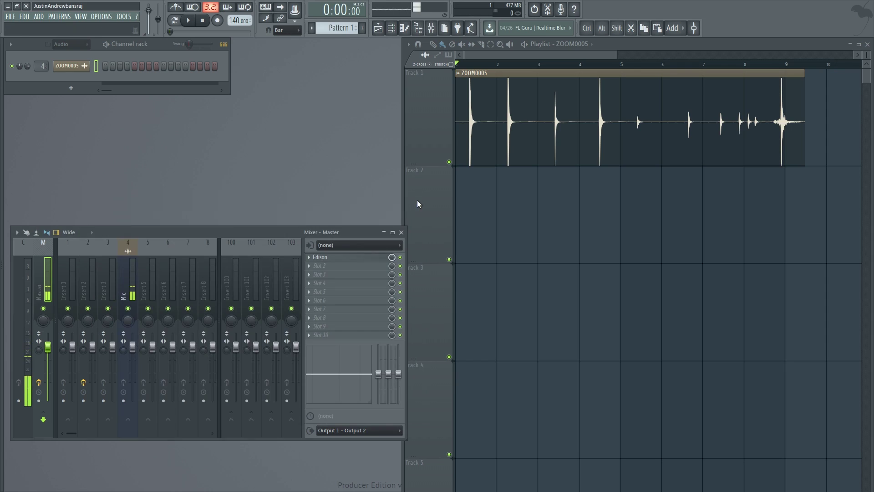
Step: Open Edison on mixer track Insert 2 and position its window over the mixer, clear of the playlist
click(104, 266)
click(74, 271)
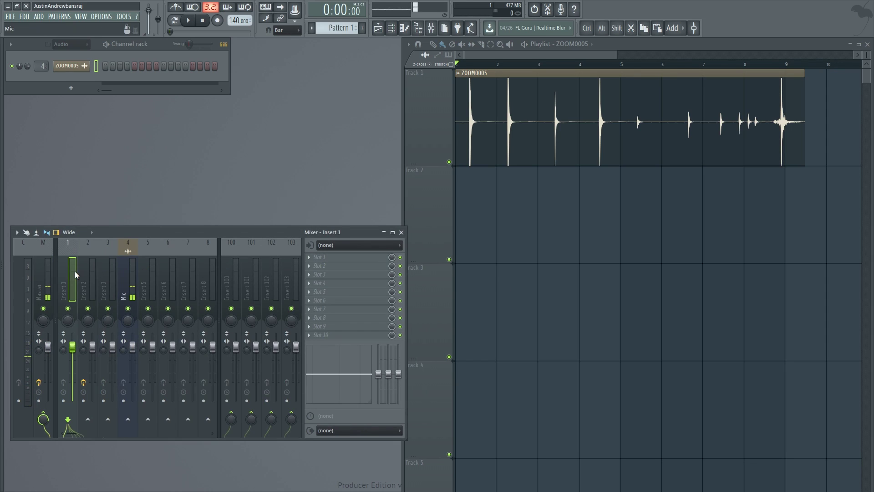
click(82, 271)
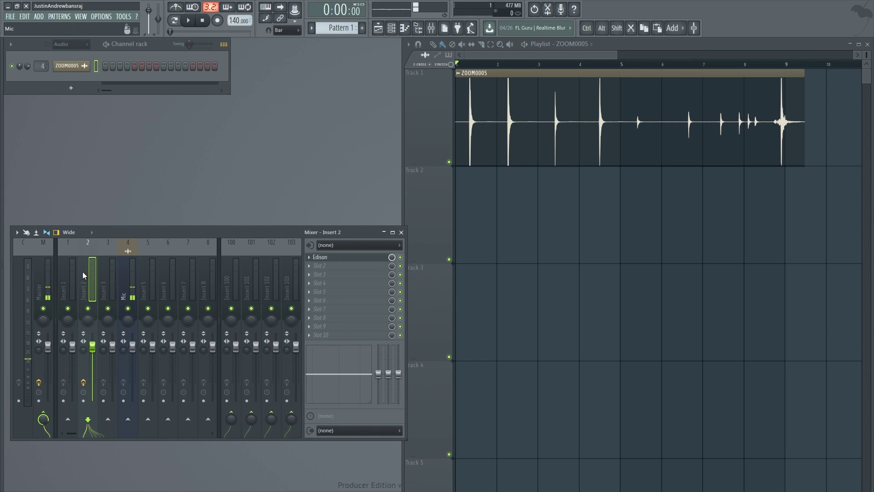
click(350, 257)
drag(585, 155, 224, 135)
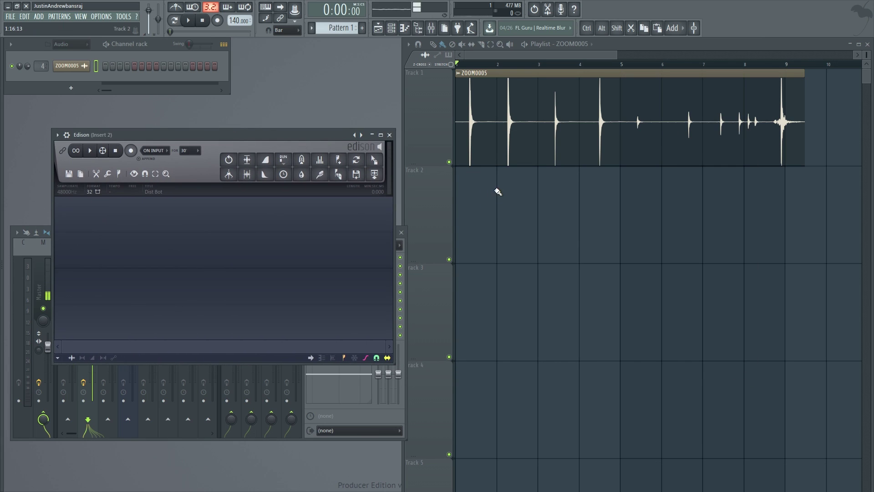
Step: Audition the ZOOM0005 clip from bar 2 of the playlist
scroll(501, 207, up, 4)
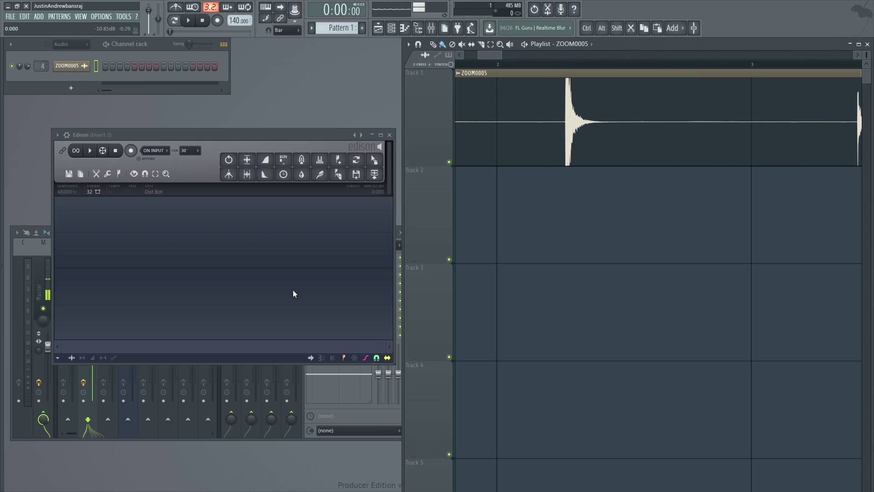
scroll(507, 235, down, 4)
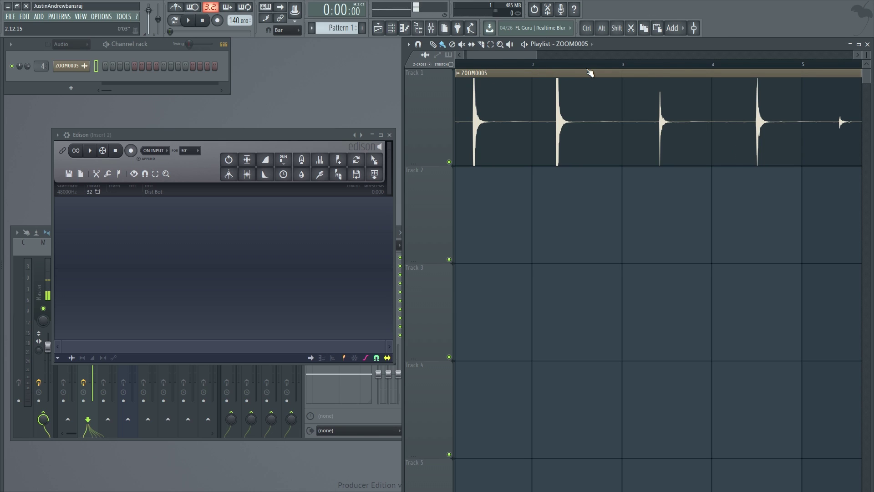
click(538, 65)
key(space)
key(space)
key(space)
Step: Slice the ZOOM0005 clip on Track 1 at bars 2, 3 and 4
shift+click(538, 146)
key(space)
shift+click(620, 148)
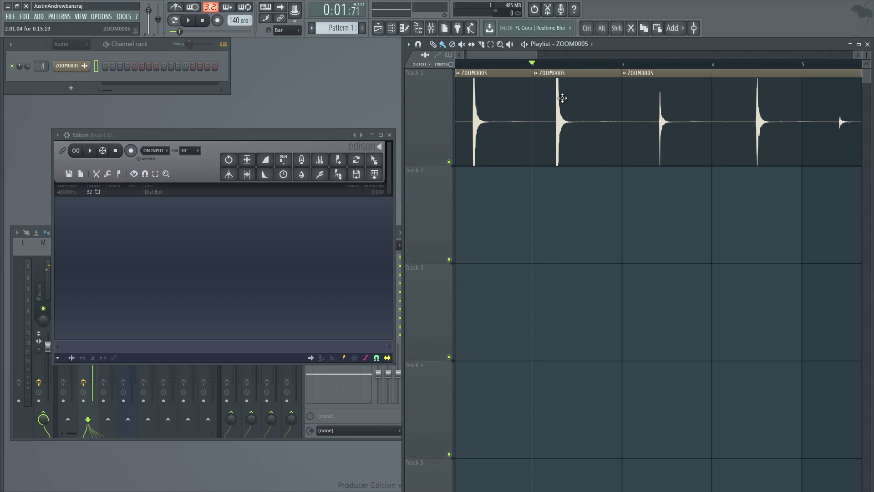
key(shift+alt)
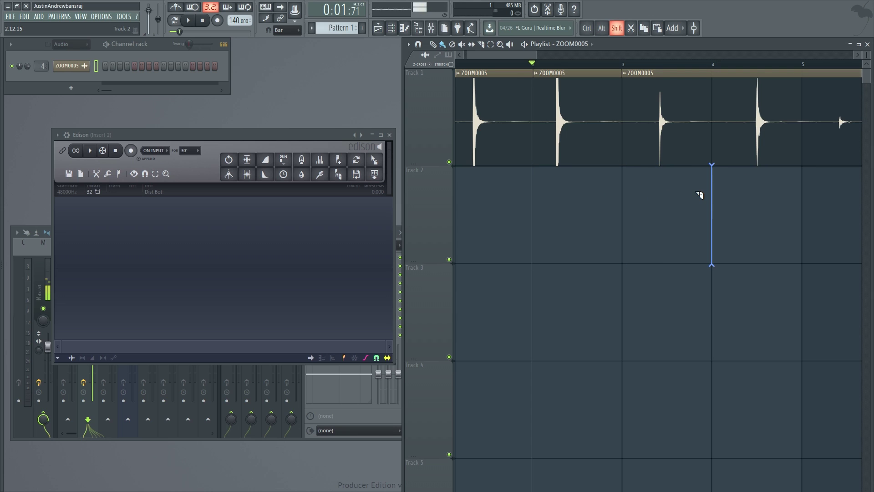
click(718, 110)
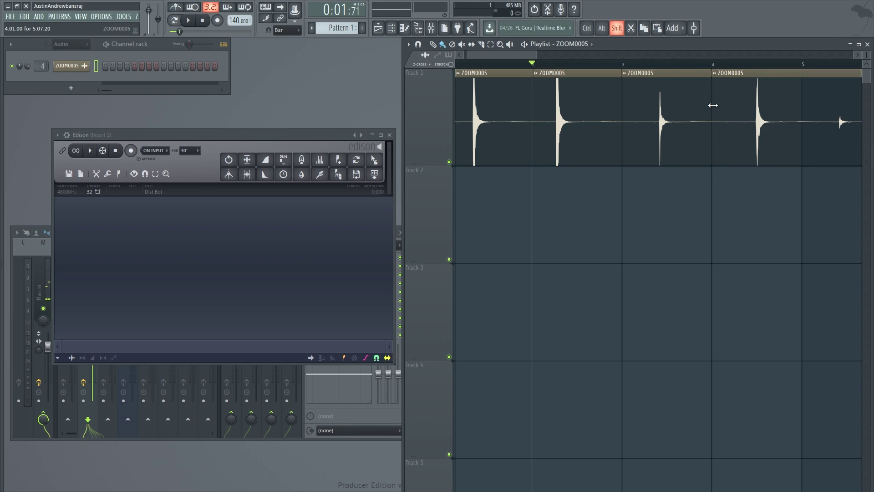
Step: Move the ZOOM0005 slice between bars 2 and 3 down to Track 2, keeping its time position
drag(677, 131, 689, 144)
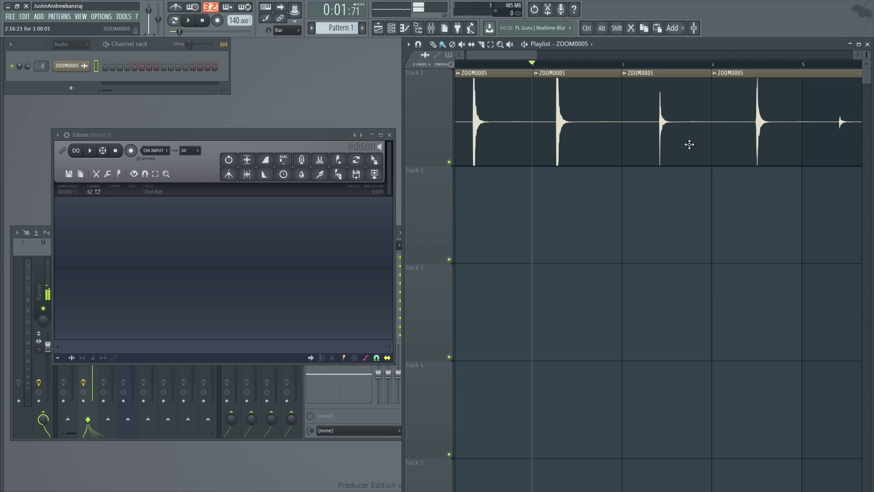
drag(609, 134, 566, 238)
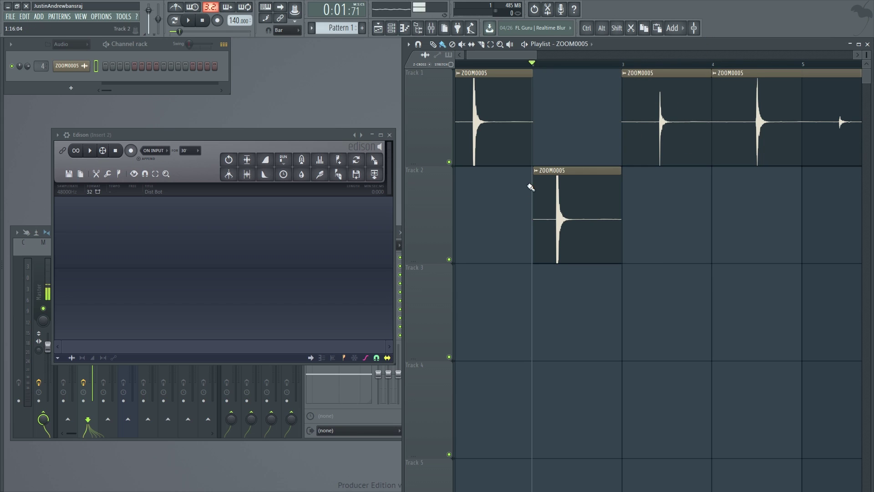
Step: Make the Track 2 slice unique as a sample, saving it in FOLDER01 as a wave file named Dist Bot
click(537, 172)
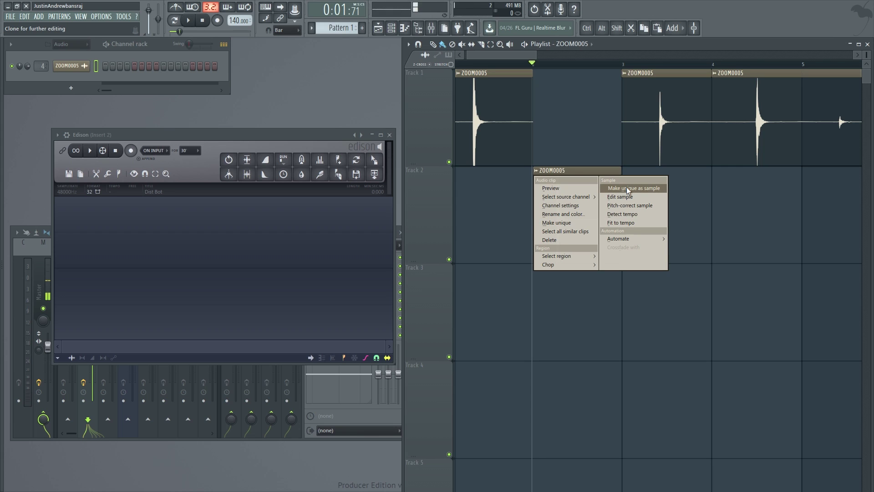
click(501, 285)
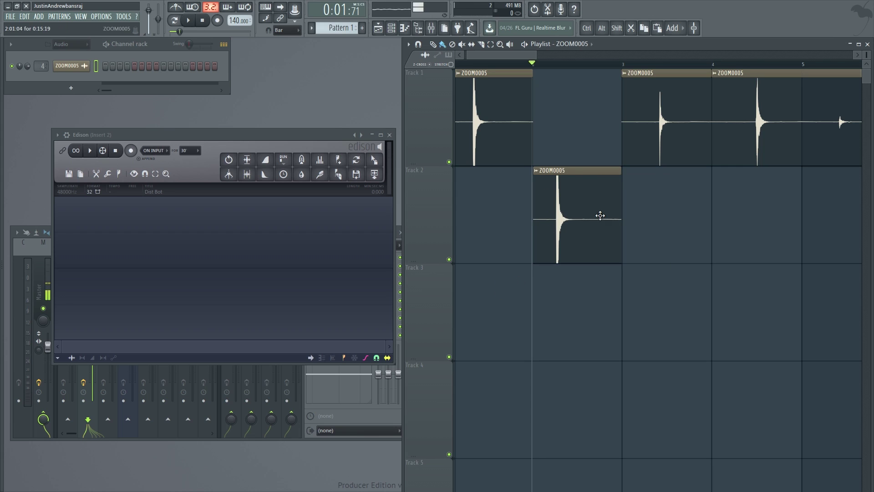
click(536, 171)
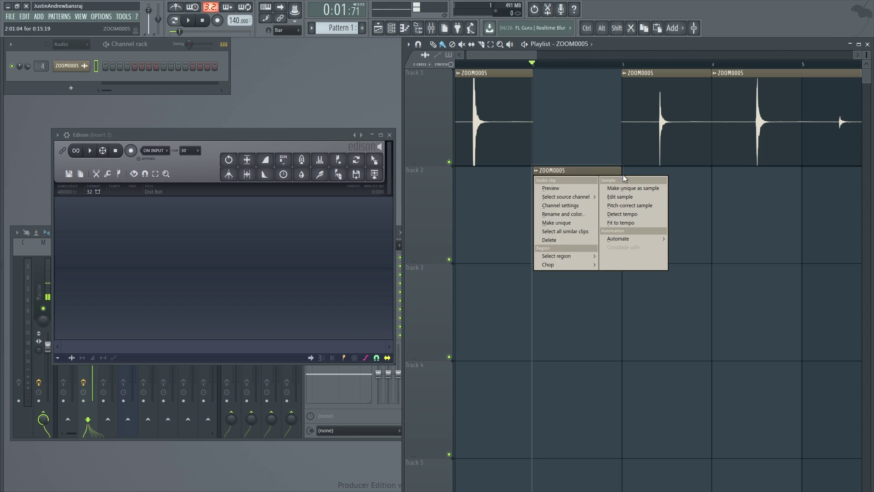
click(625, 188)
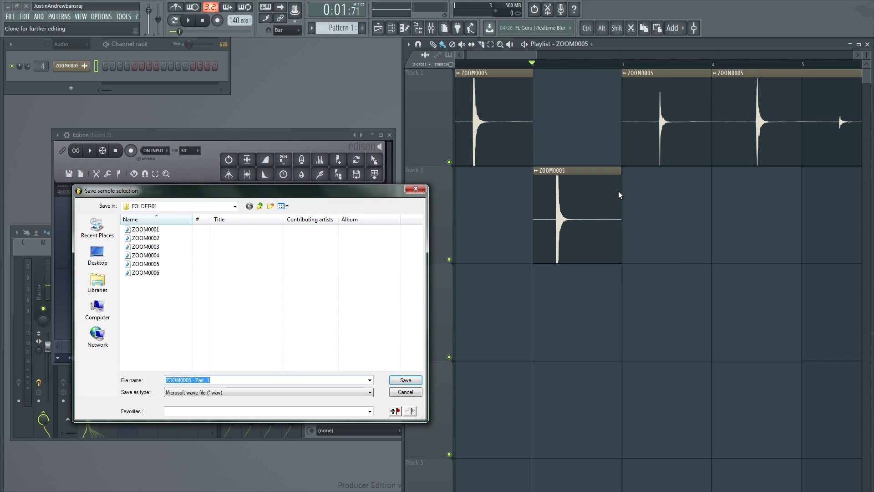
text(Dist Bot)
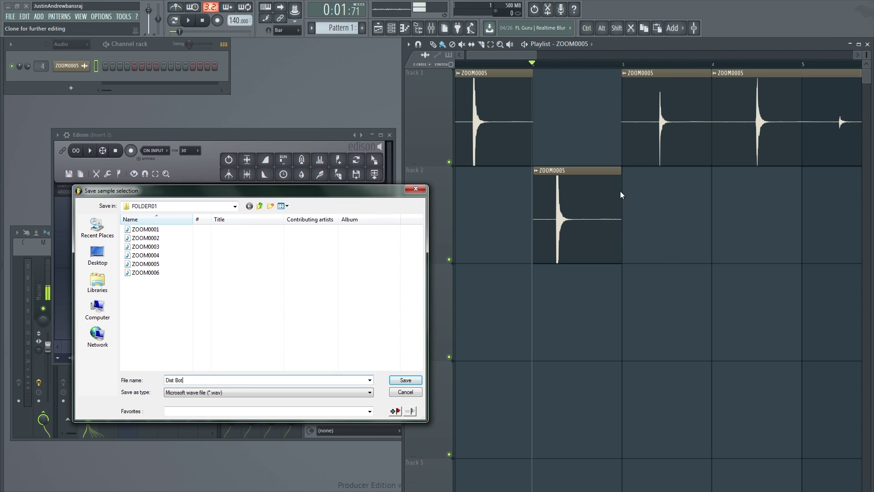
key(Return)
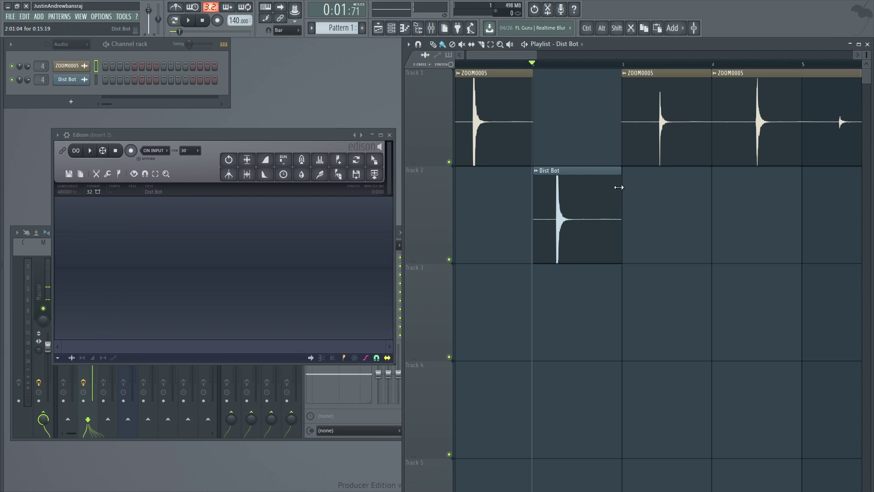
Step: Open the Dist Bot clip's channel settings and compare its waveform with the full ZOOM0005 source, closing the ZOOM0005 settings
double_click(552, 213)
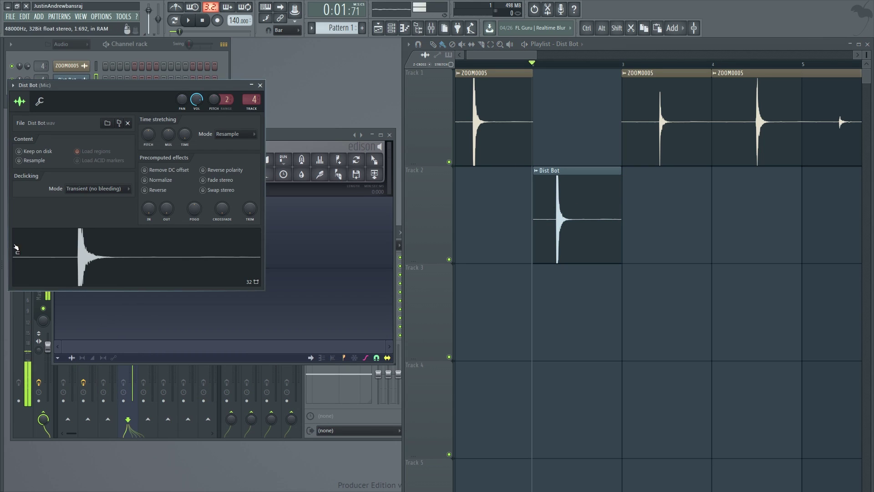
double_click(480, 148)
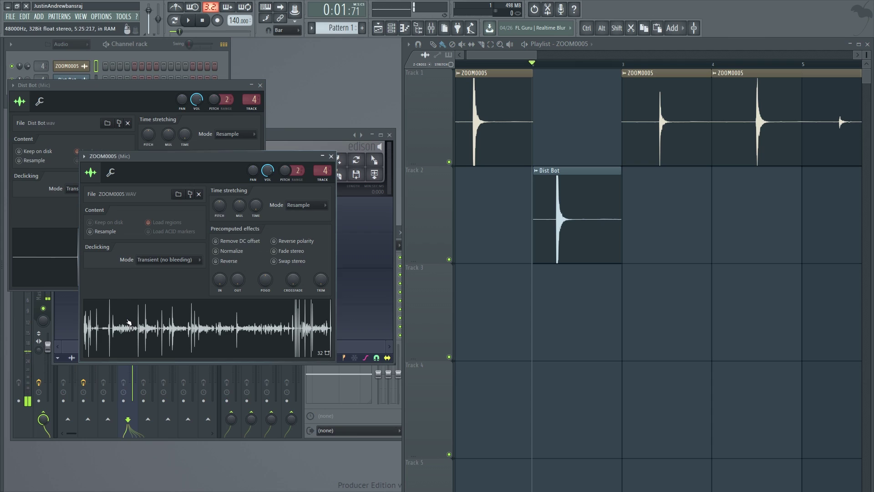
click(331, 156)
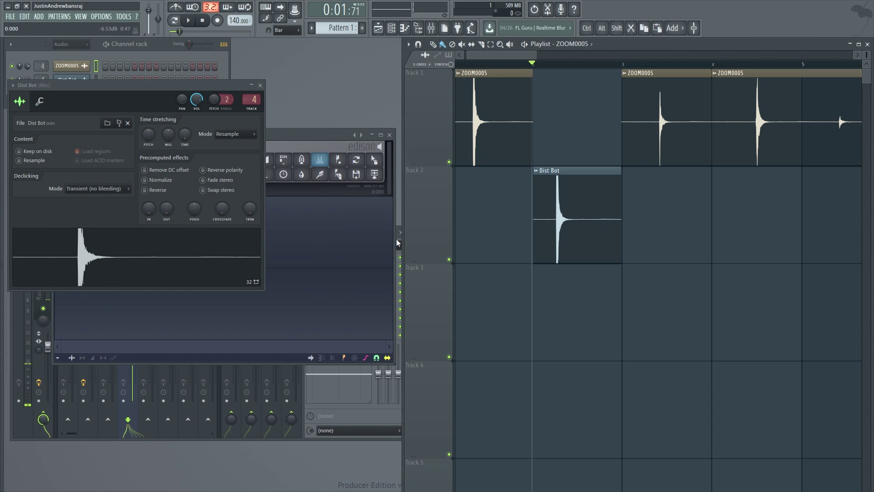
Step: Load the Dist Bot sample from its channel settings into Edison and show it as a spectrum
drag(168, 261, 218, 298)
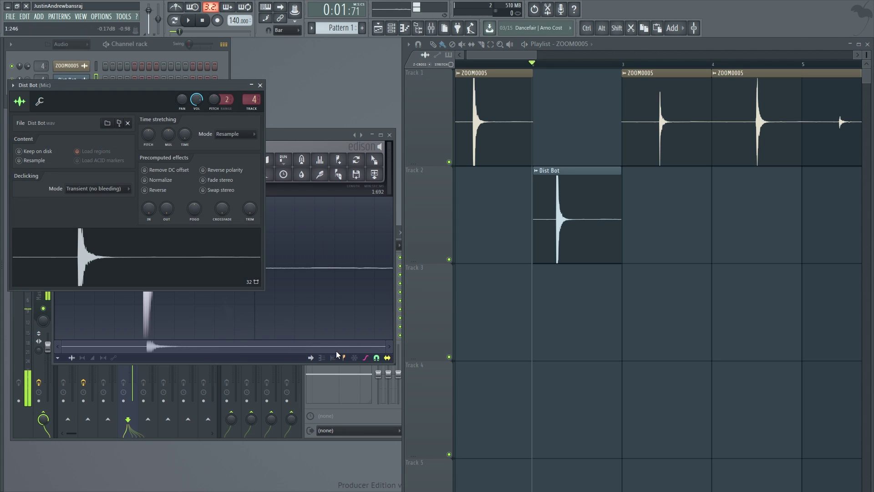
click(326, 149)
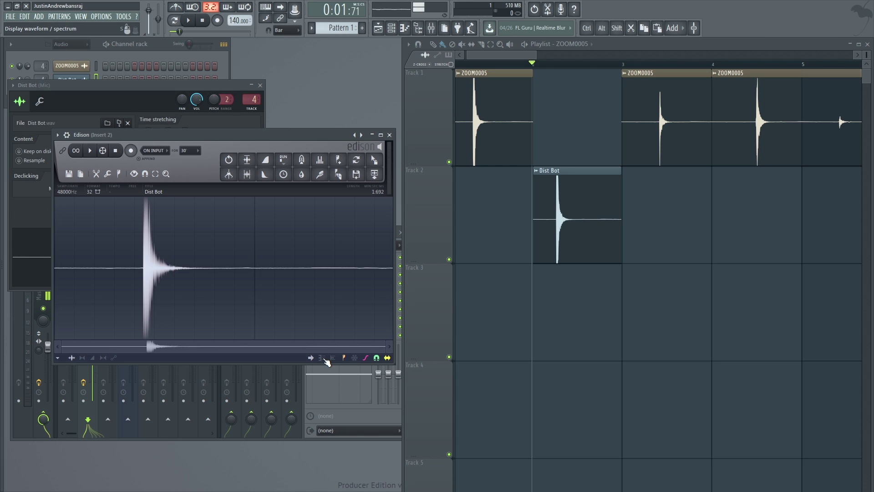
click(322, 359)
Step: In the enlarged Edison editor, capture the background noise before the hit, from 0:000 to about 0:242, as the denoiser's noise profile
drag(105, 297, 59, 288)
scroll(59, 289, up, 4)
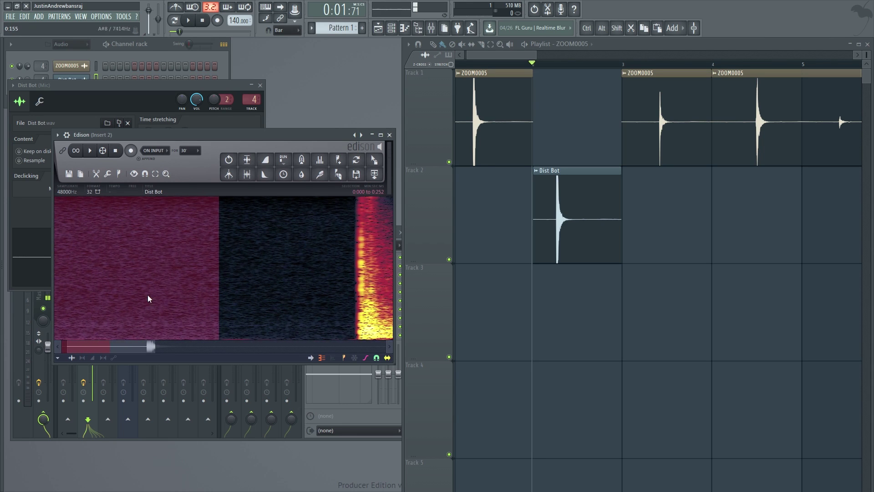
scroll(125, 296, down, 3)
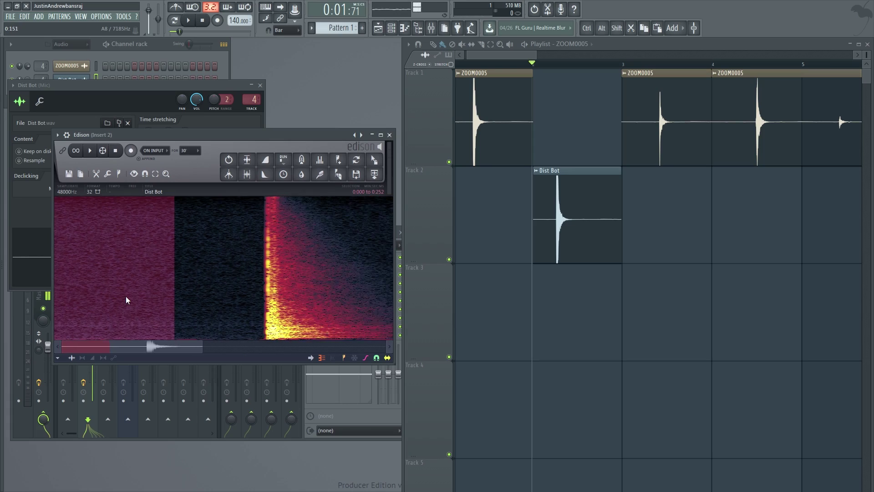
double_click(234, 134)
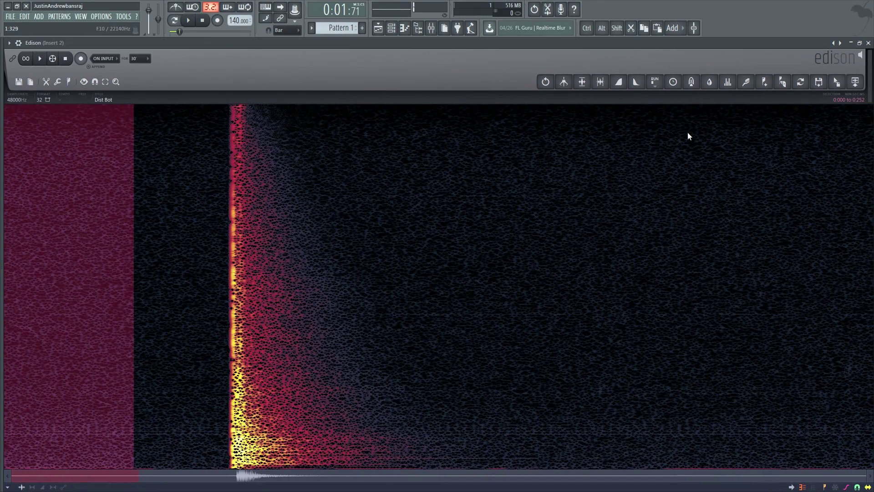
click(746, 82)
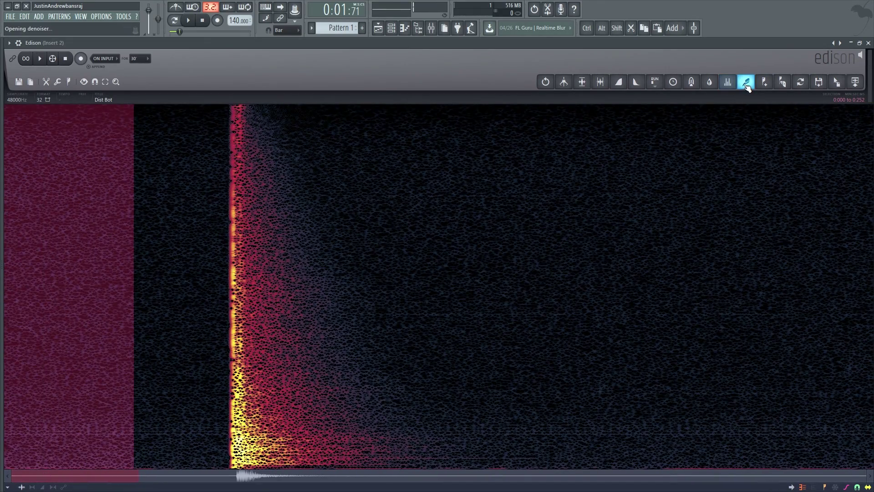
drag(134, 264, 129, 264)
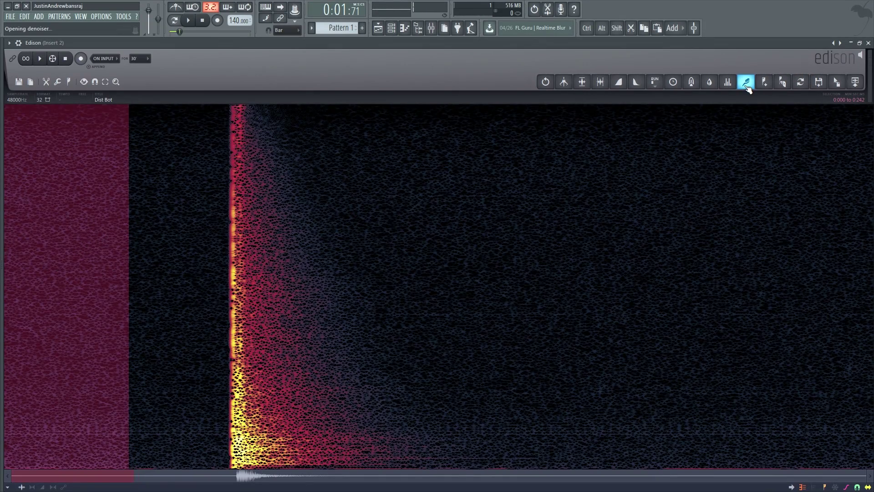
Step: Clear the selection, audition the Dist Bot recording in Edison and denoise the whole sample
click(248, 304)
key(space)
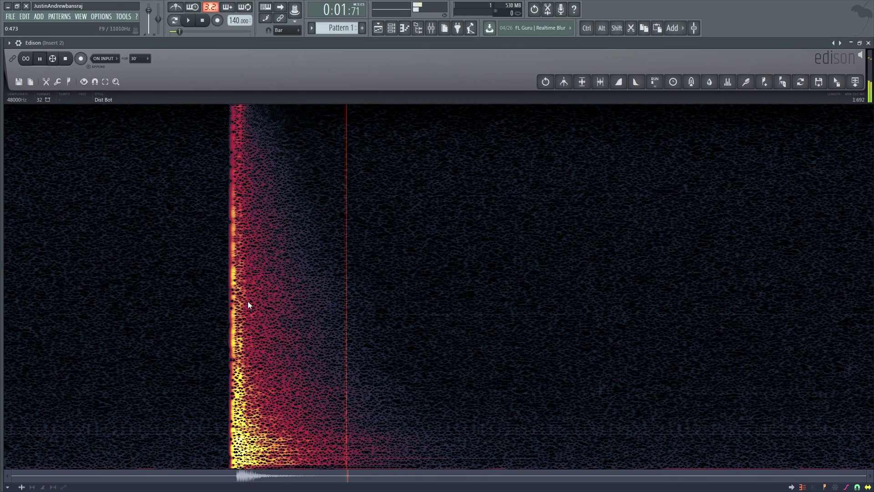
key(space)
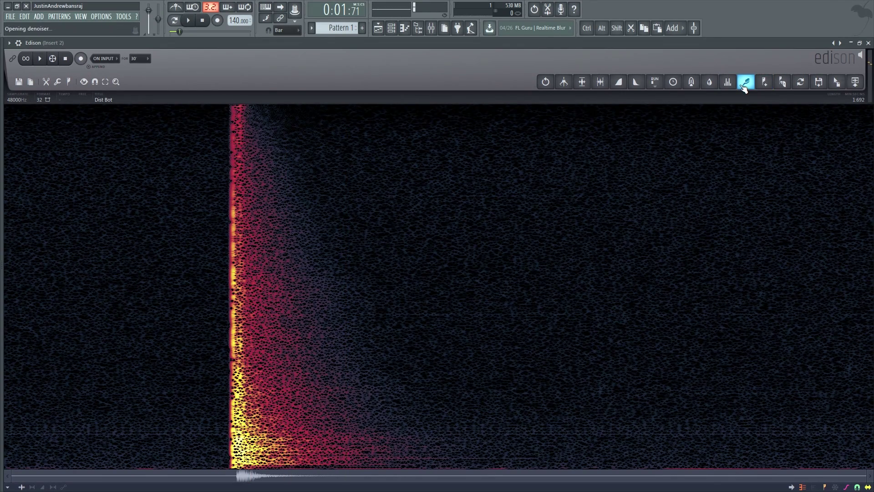
key(Escape)
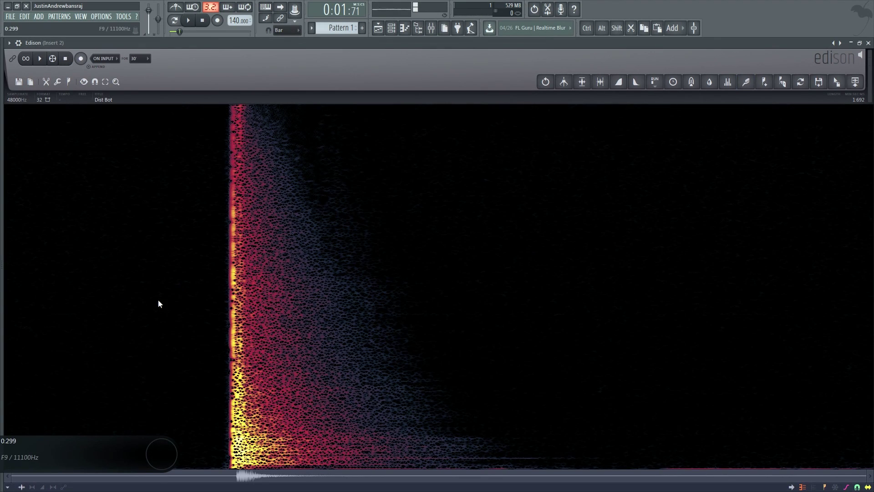
Step: Return Edison to waveform view and delete the silence before the hit, from 0:000 to 0:445
click(158, 303)
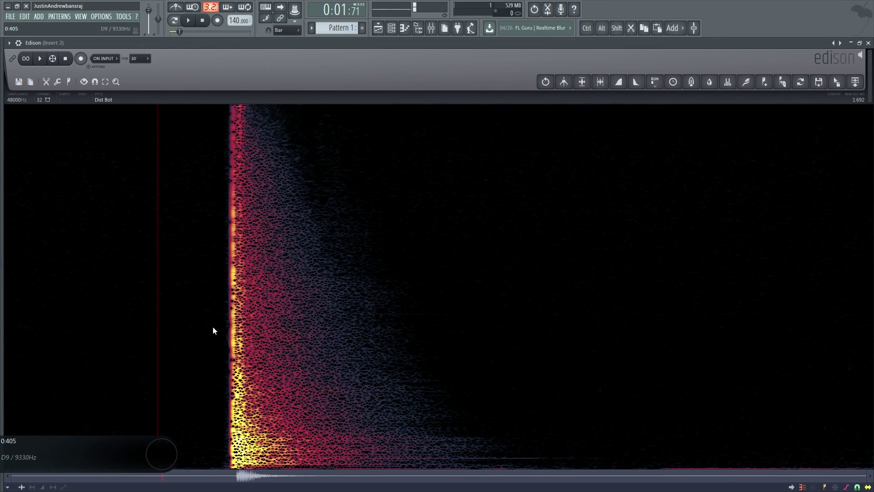
click(131, 457)
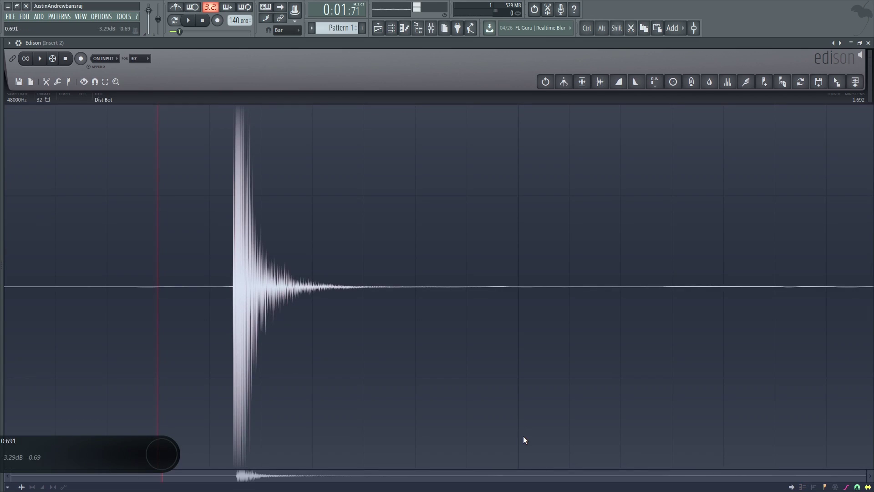
drag(232, 256, 174, 260)
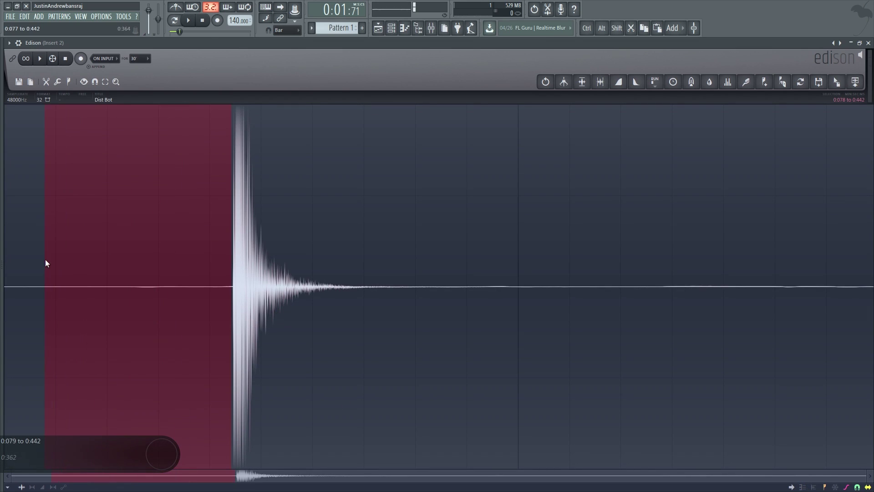
scroll(208, 294, up, 10)
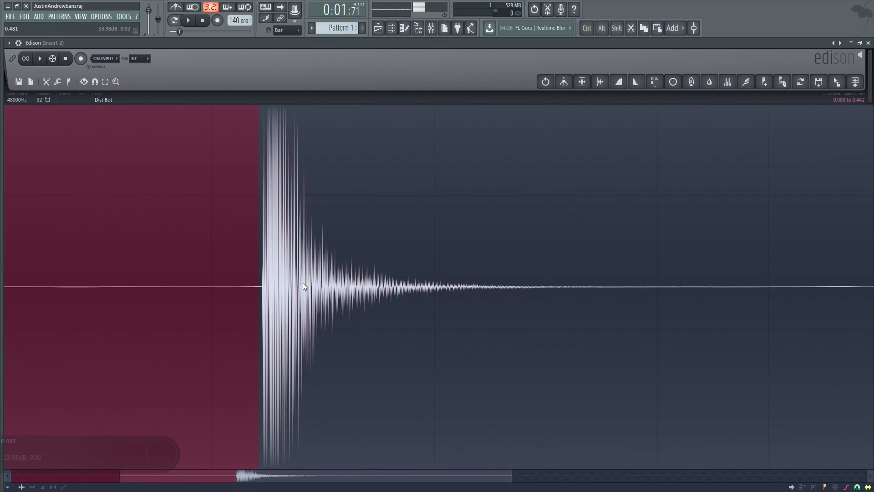
shift+click(478, 268)
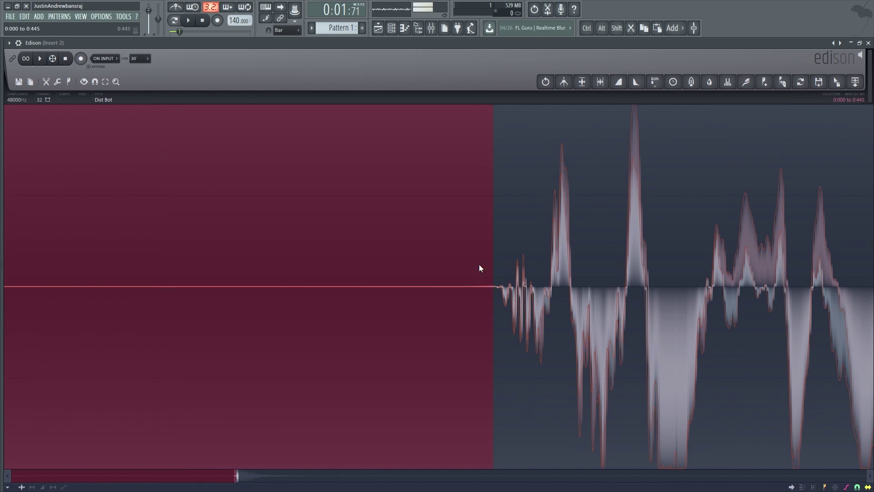
scroll(497, 273, up, 5)
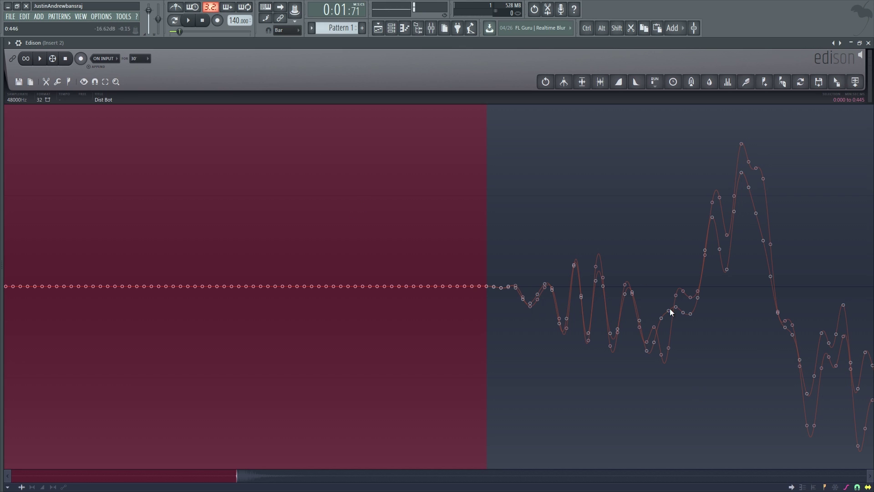
key(Delete)
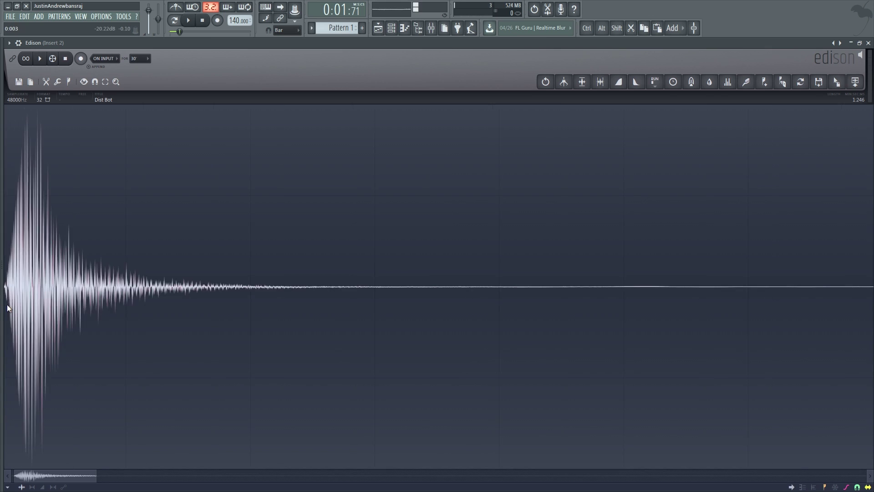
Step: Examine the trimmed hit's attack and loudest peaks down to individual sample points in the waveform
scroll(7, 304, up, 5)
drag(40, 293, 126, 289)
drag(421, 254, 166, 299)
scroll(166, 299, up, 6)
click(165, 299)
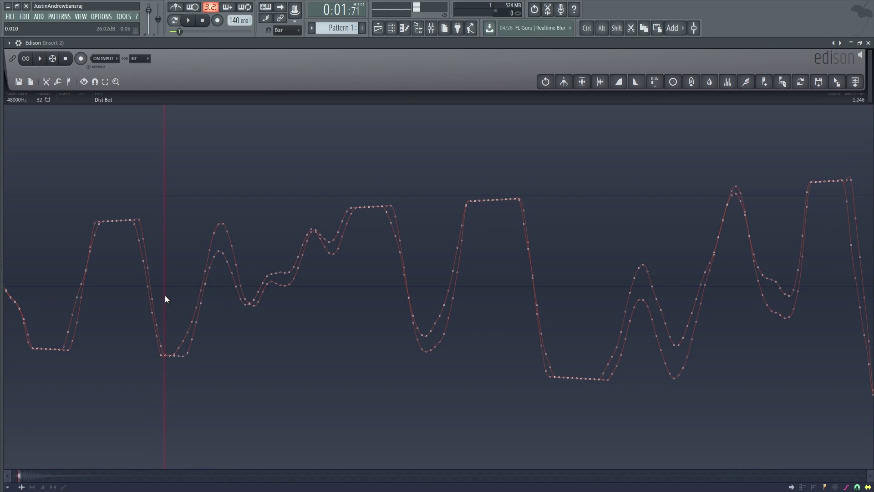
scroll(157, 297, down, 8)
scroll(11, 314, up, 6)
drag(46, 479, 3, 477)
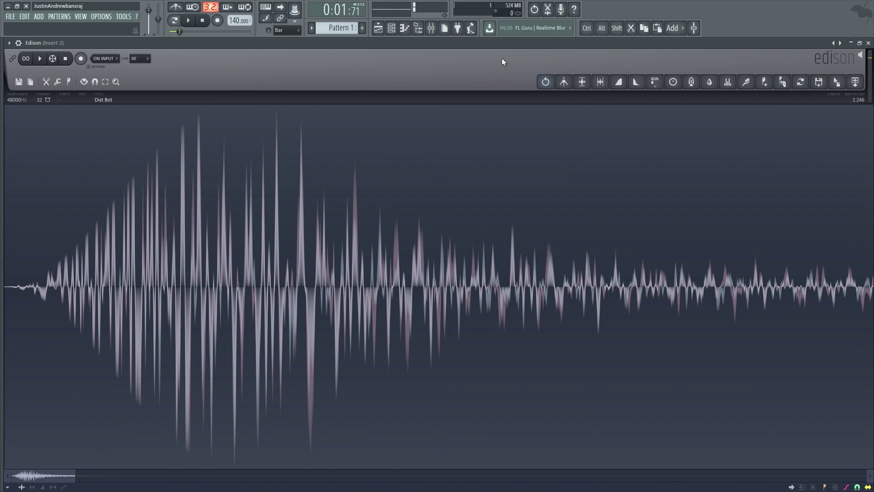
Step: Restore Edison to its smaller size and load the cleaned, trimmed sample into the Dist Bot channel
double_click(458, 45)
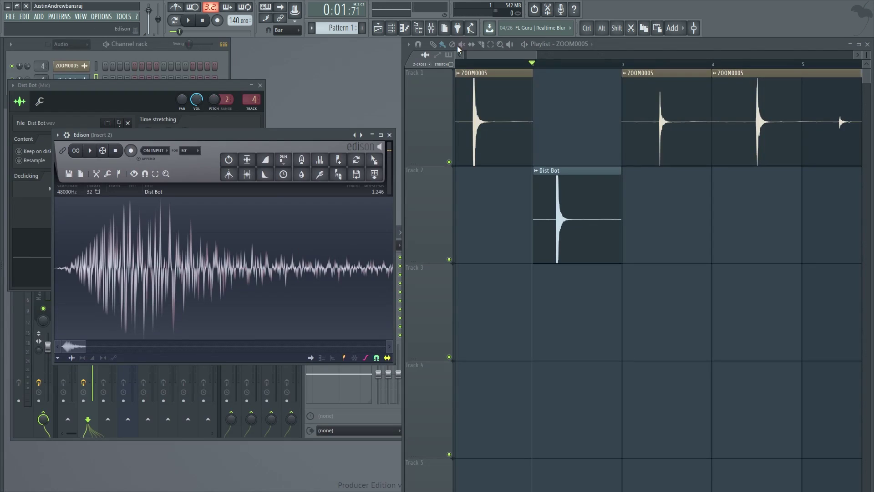
drag(330, 135, 445, 133)
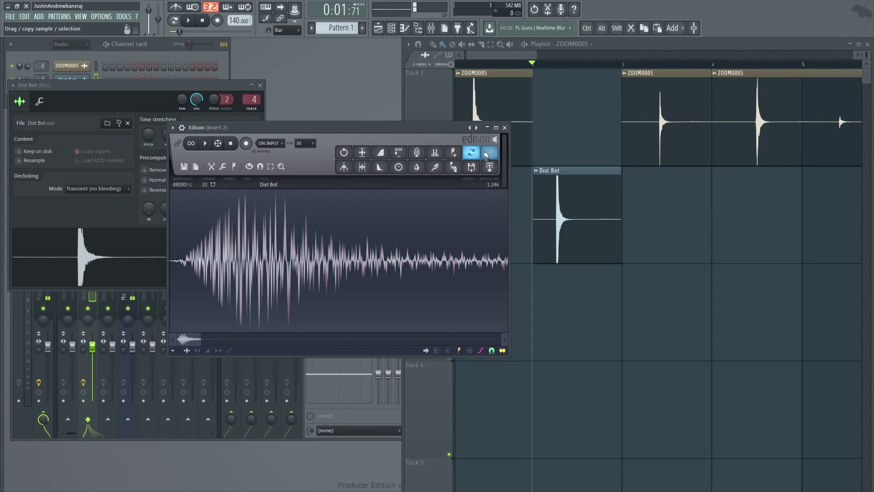
drag(489, 153, 141, 269)
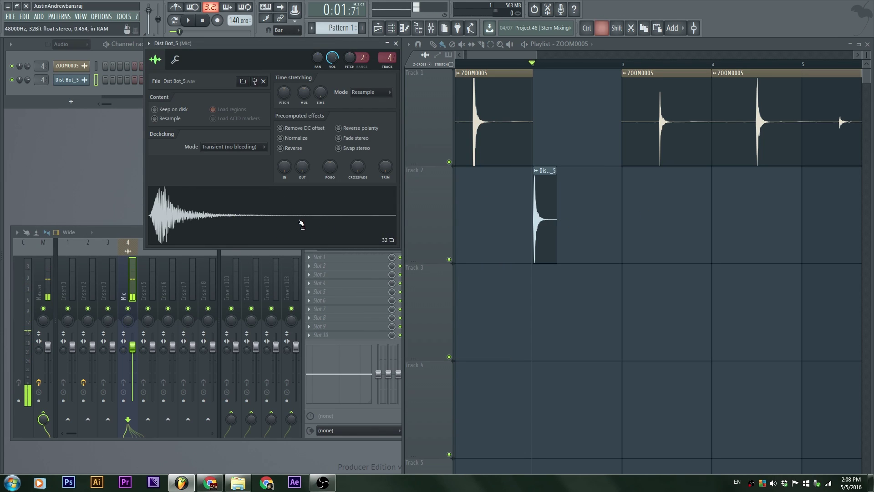
Step: Set the channel's time-stretching mode to Auto and raise the sample's pitch, auditioning the sound
click(249, 231)
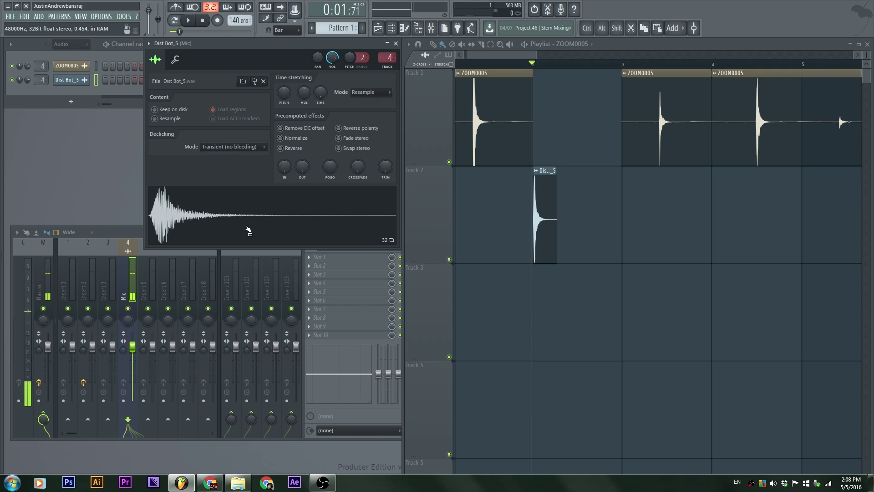
click(358, 201)
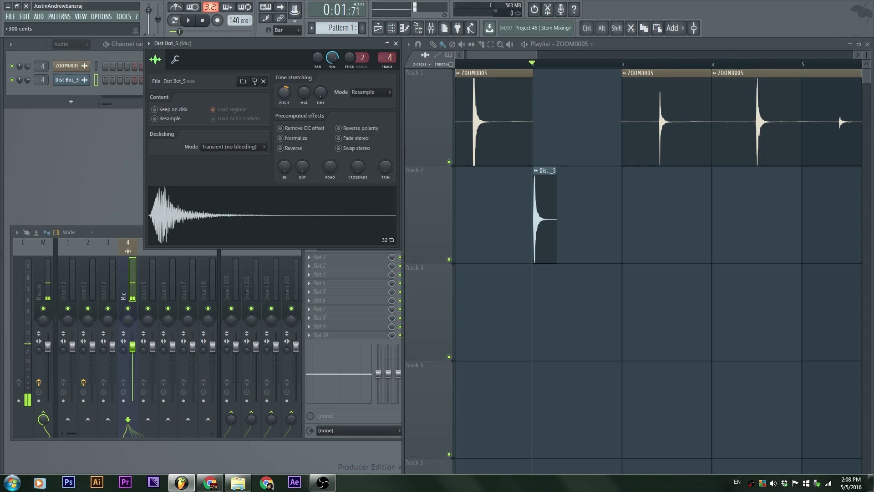
key(space)
key(space)
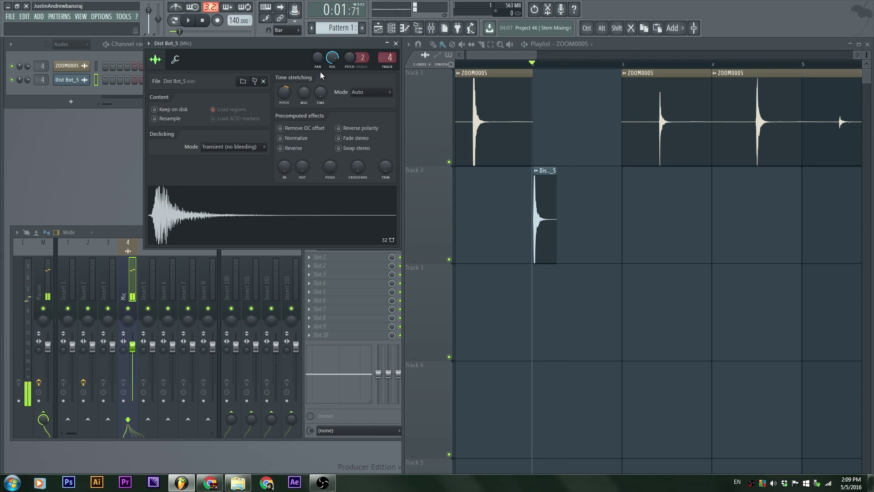
drag(285, 93, 285, 64)
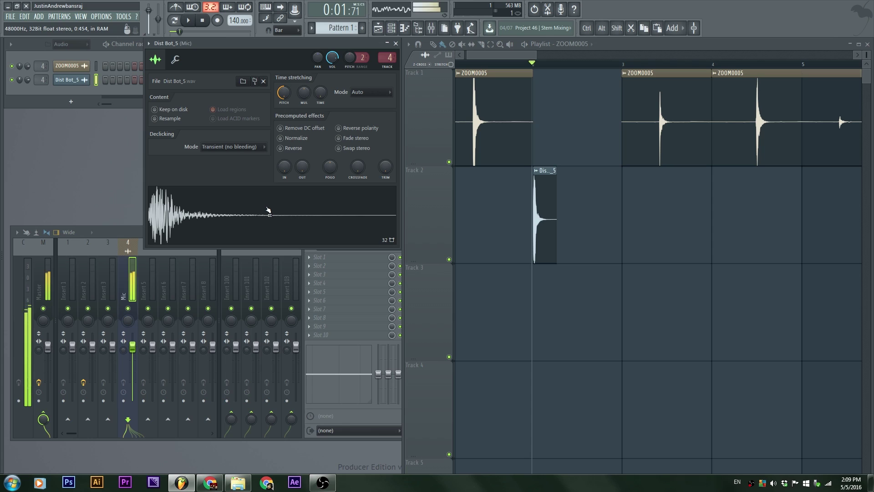
drag(284, 92, 284, 97)
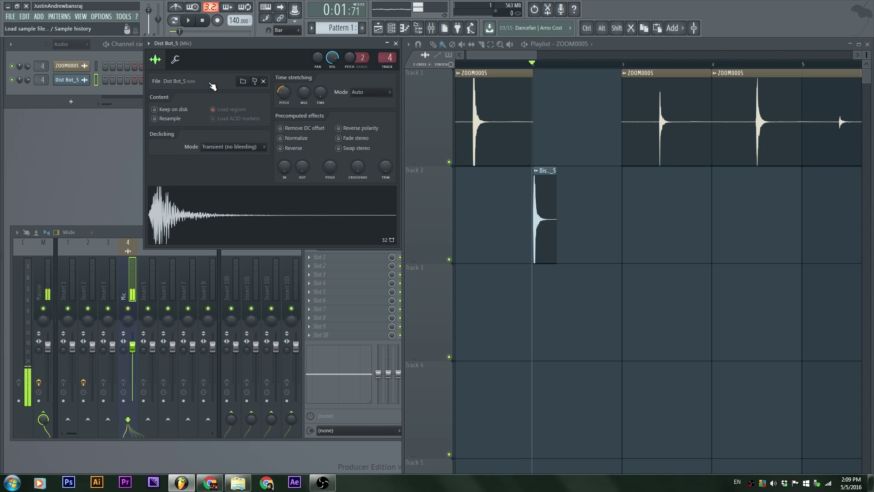
click(180, 60)
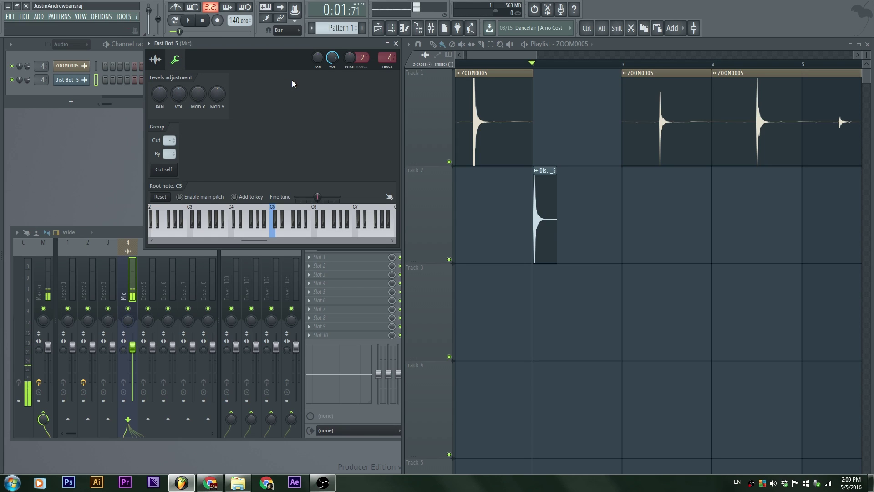
click(156, 60)
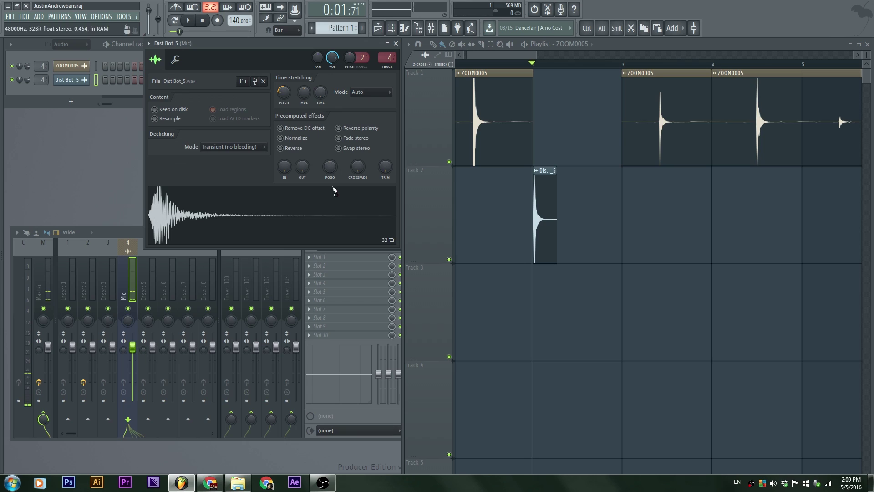
click(116, 271)
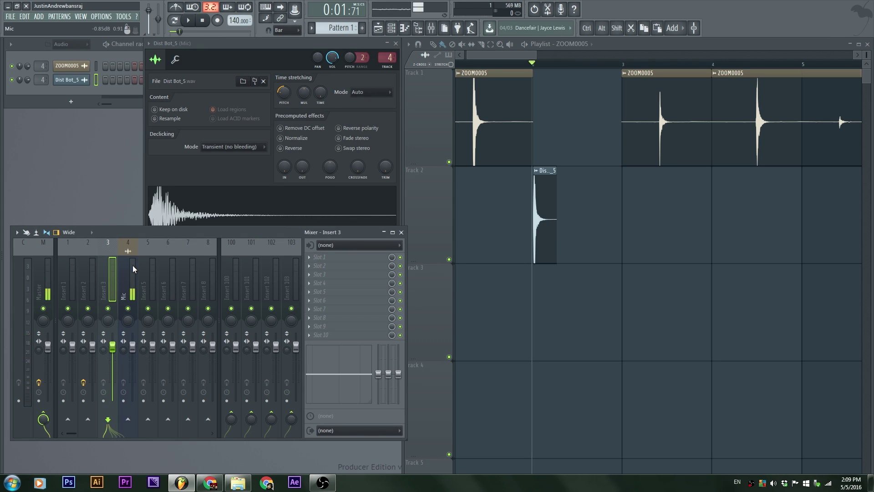
Step: Insert a DirectWave channel above the Dist Bot channel, load the Dist Bot sample into it and audition a higher key
right_click(78, 81)
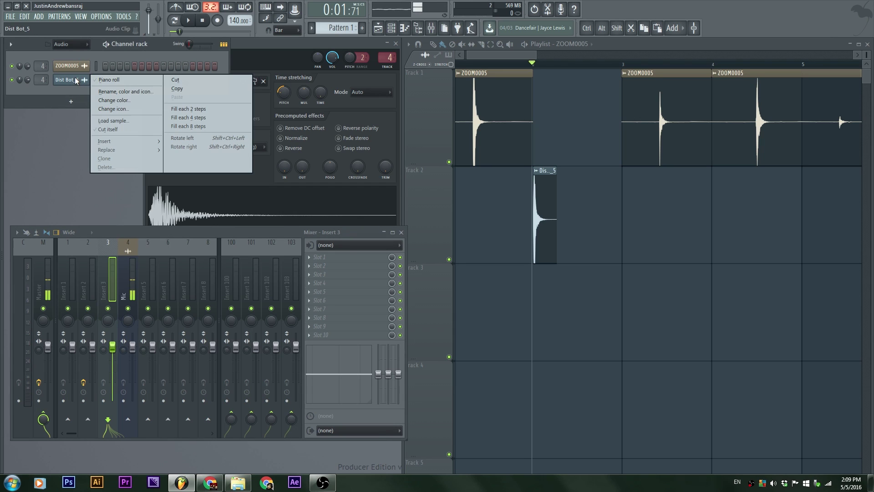
mouse_move(111, 140)
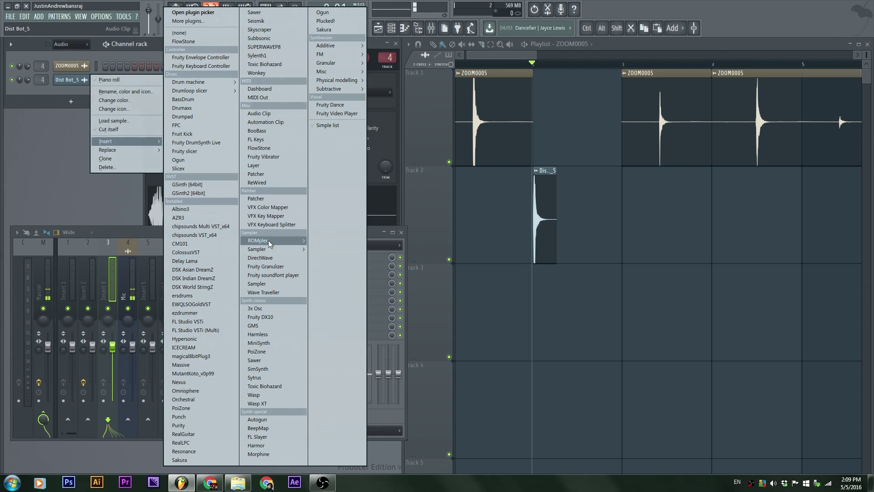
click(277, 258)
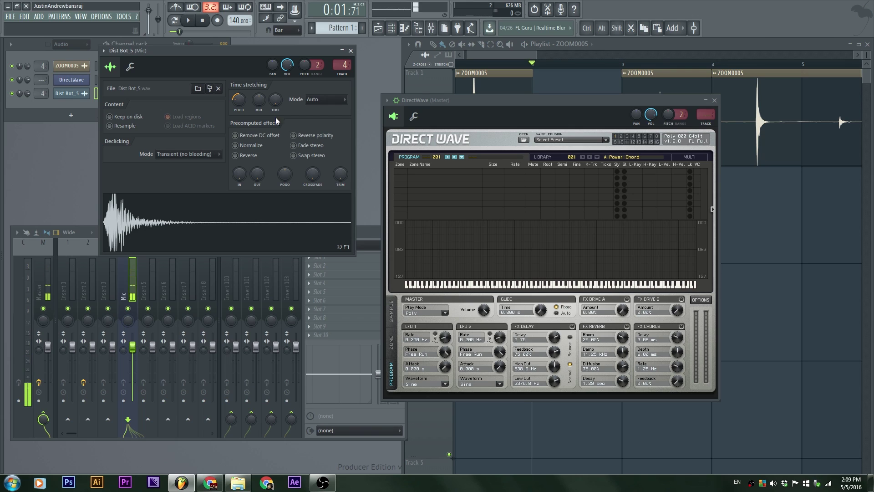
drag(220, 223, 432, 251)
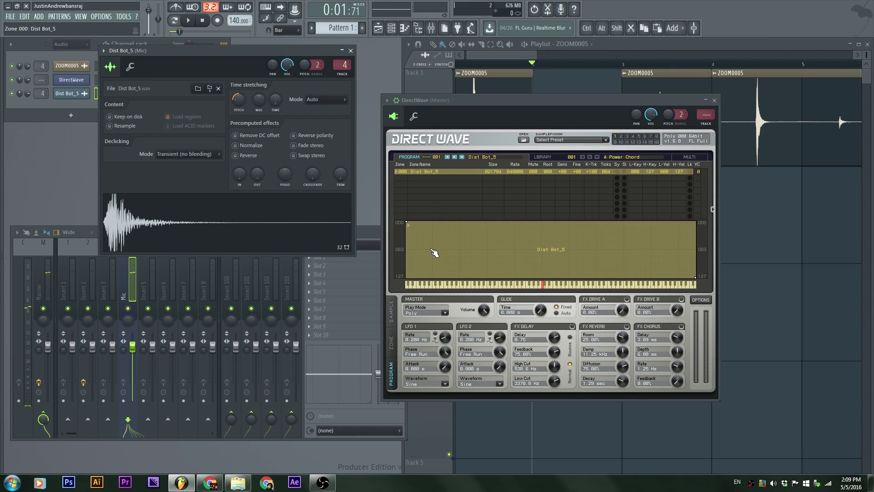
click(592, 286)
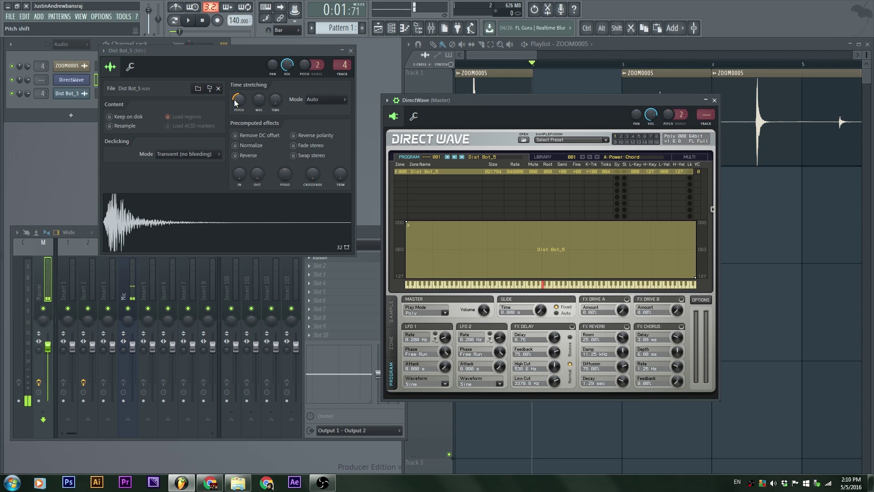
Step: Move the Dist Bot_5 window clear of DirectWave and audition progressively lower keys of the loaded sample
drag(217, 48, 191, 49)
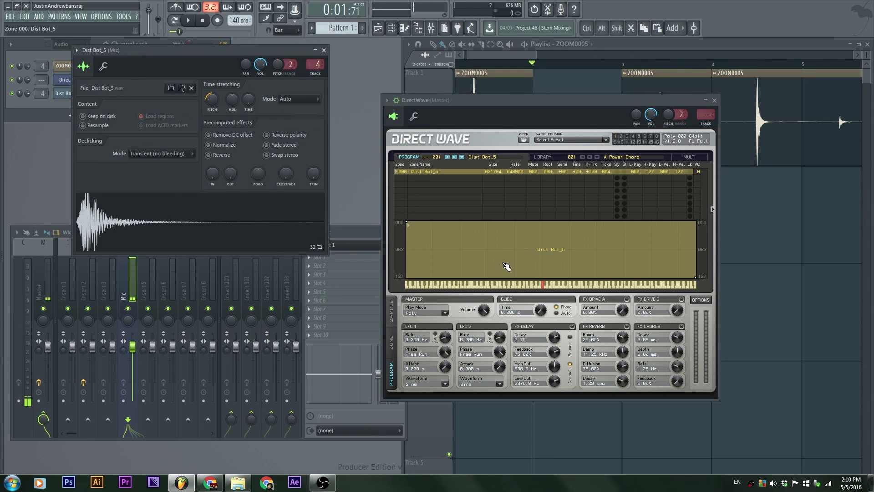
click(488, 292)
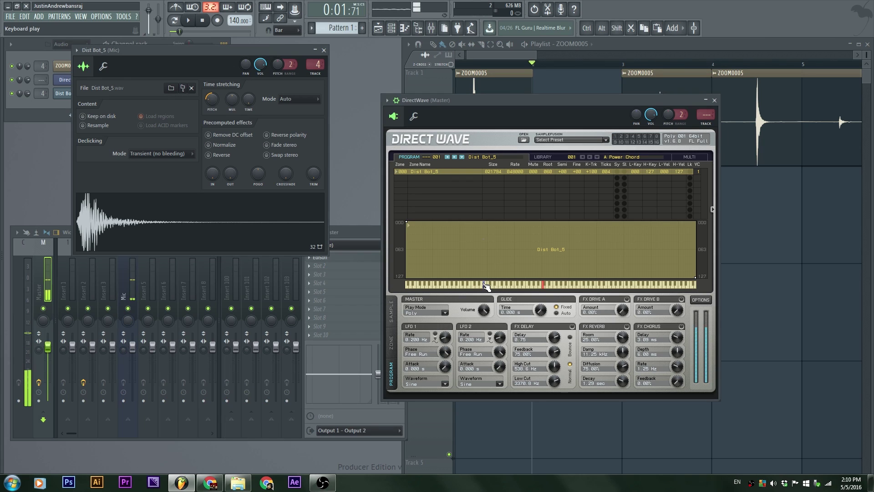
click(485, 290)
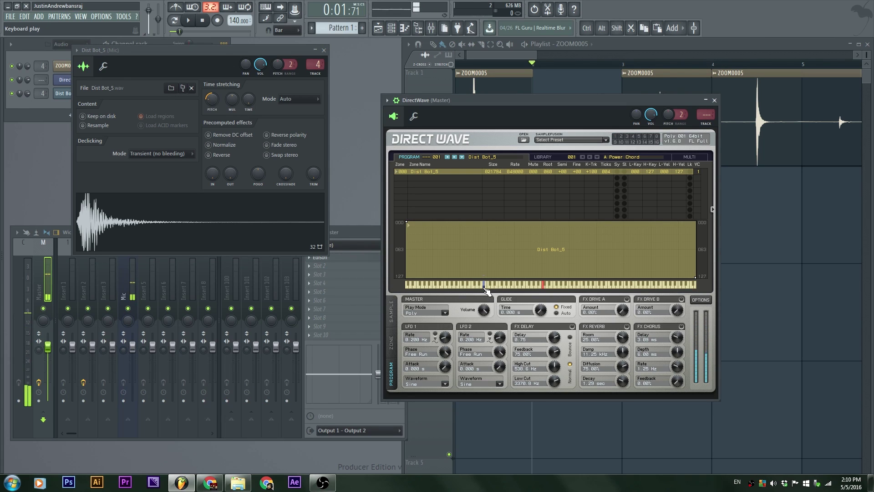
click(460, 287)
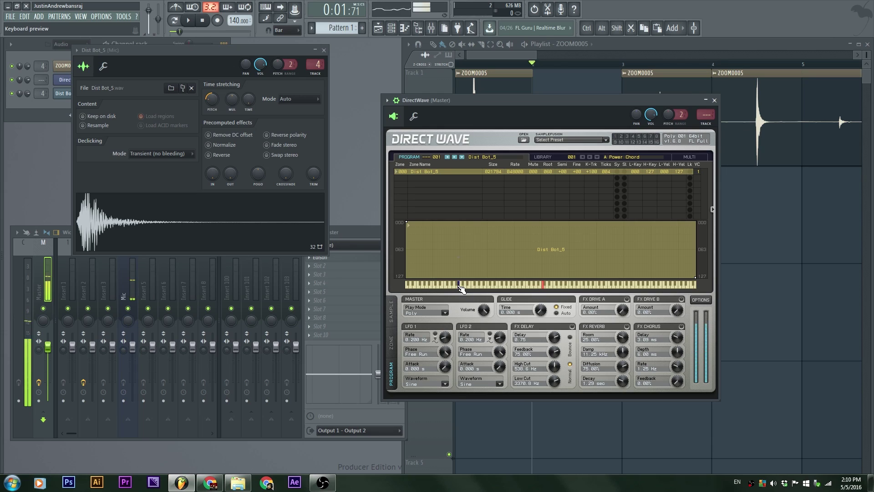
click(437, 288)
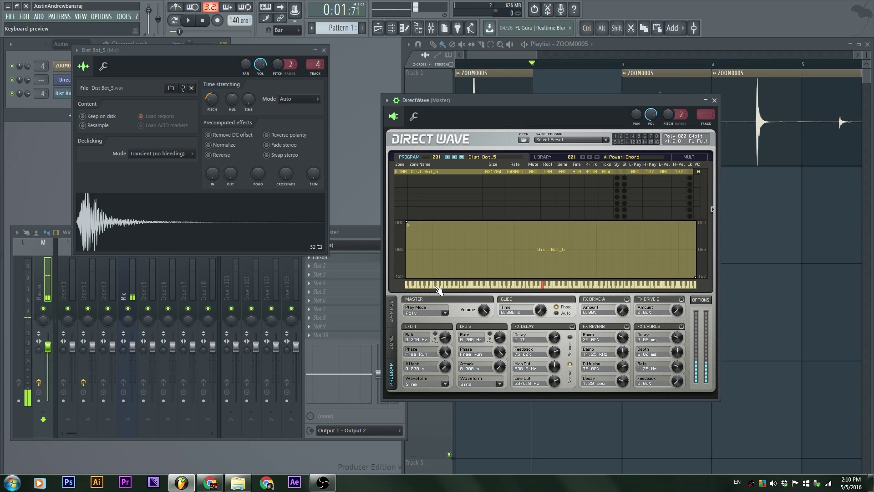
Step: Display the sample's waveform in DirectWave at closer range and set its loop type to Forward
click(391, 311)
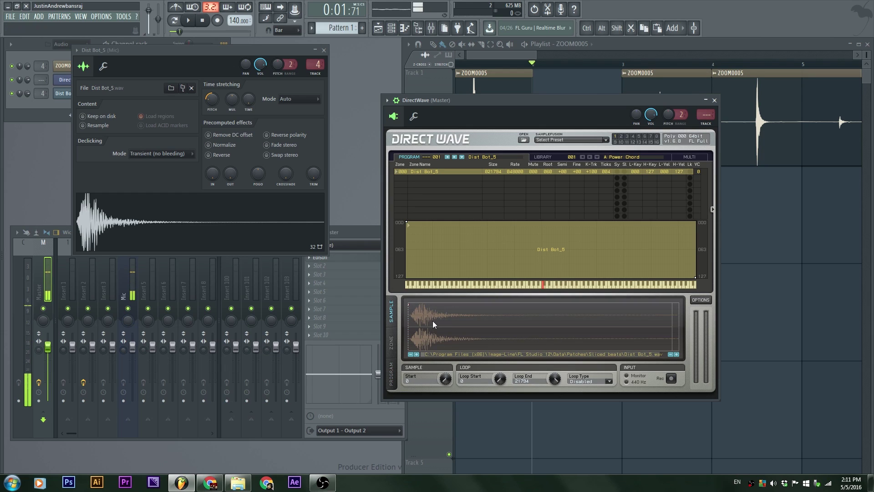
click(416, 354)
click(416, 354)
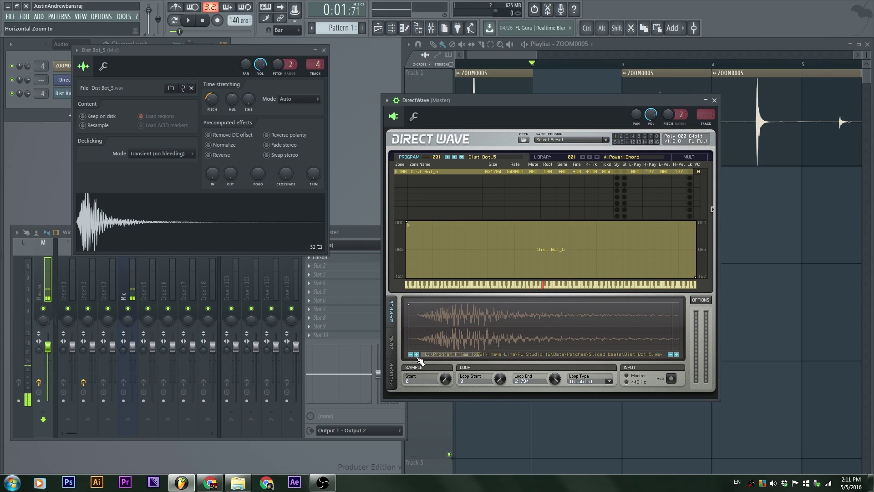
click(417, 354)
click(410, 354)
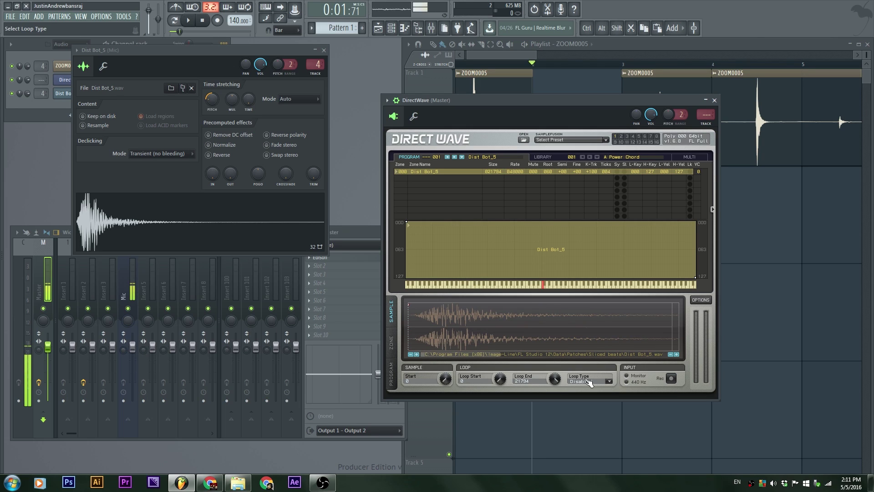
drag(499, 378, 500, 362)
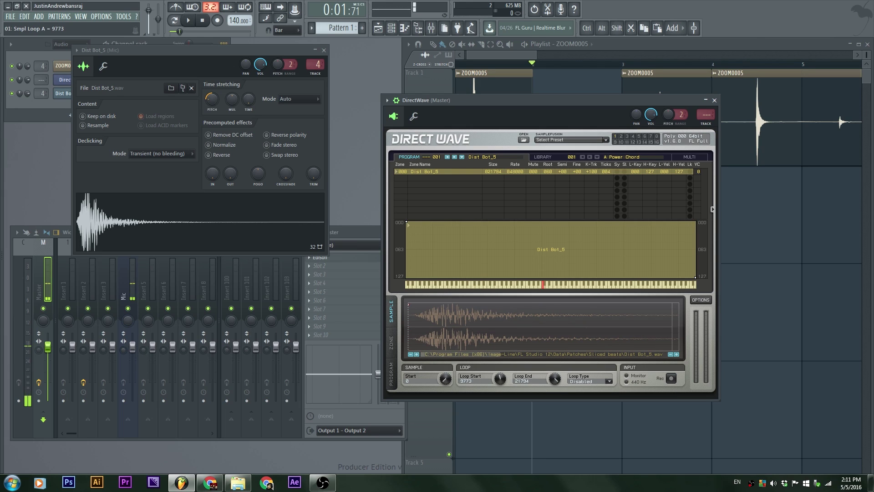
click(602, 382)
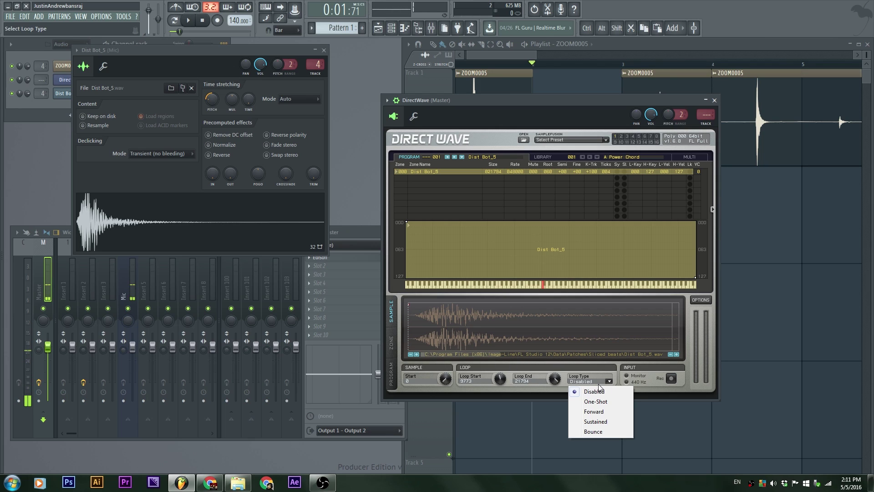
click(601, 412)
Step: Narrow the loop to the loud part near the attack, about 920 to 2158, auditioning a low key while adjusting
drag(500, 379, 500, 411)
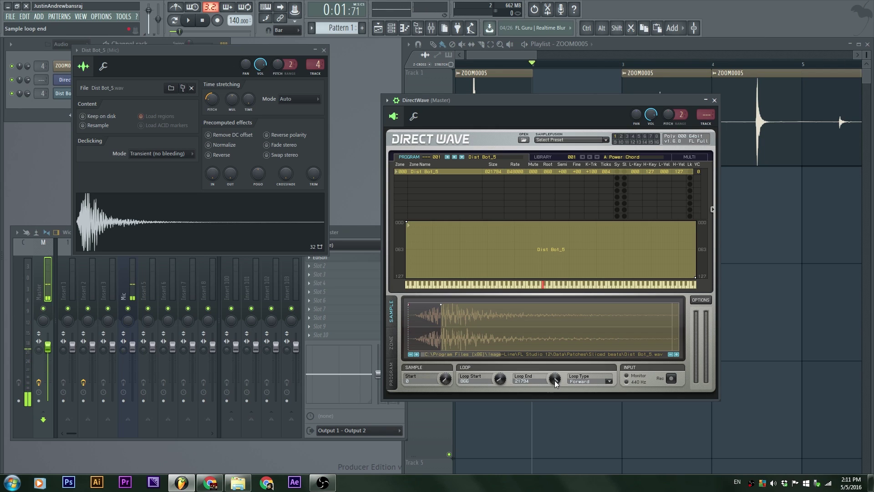
drag(554, 385, 555, 405)
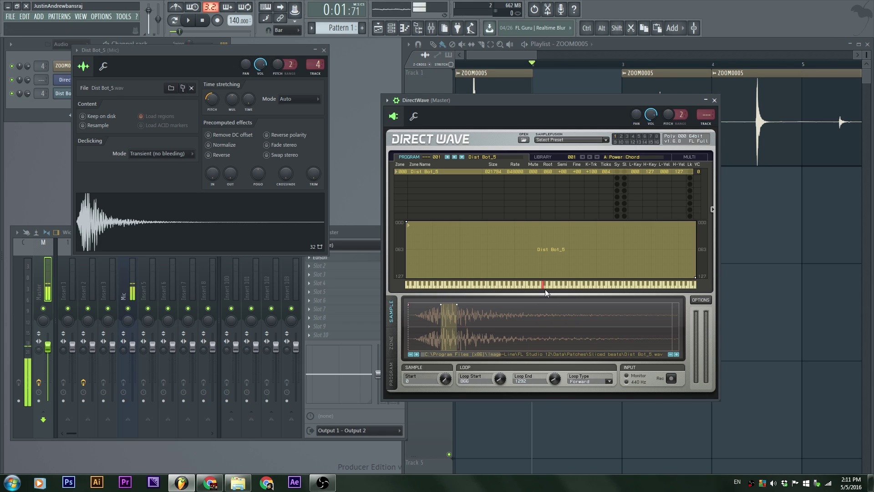
click(443, 285)
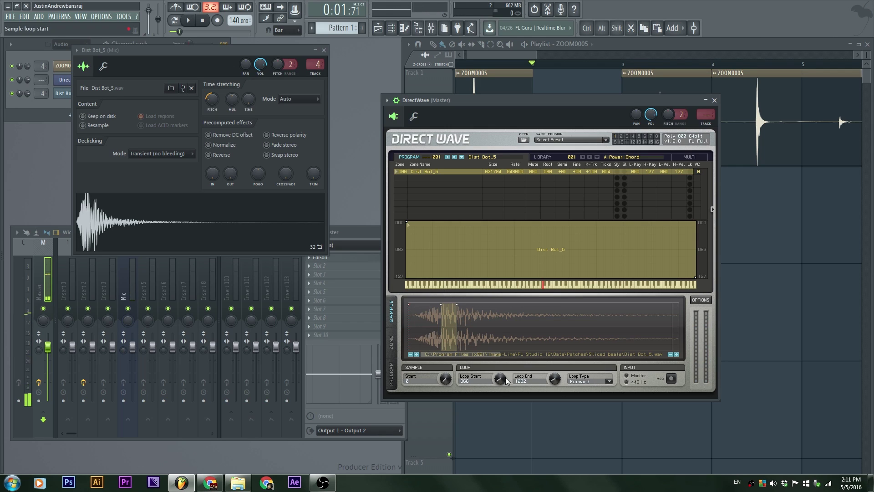
drag(554, 380, 554, 375)
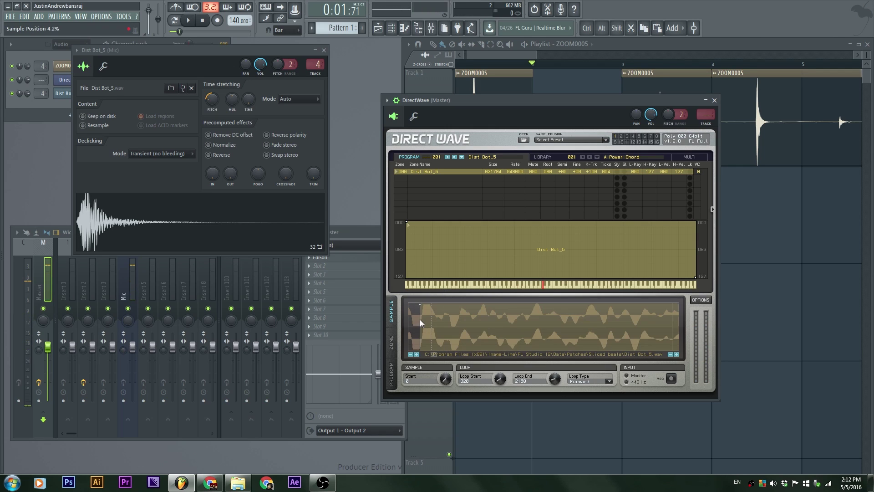
Step: Shift the loop start to about 973 and audition middle and low keys
drag(421, 321, 441, 323)
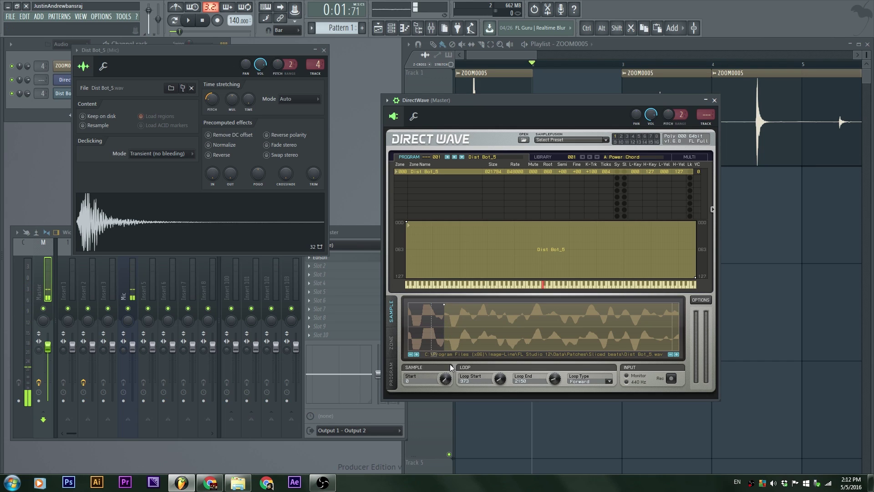
click(411, 354)
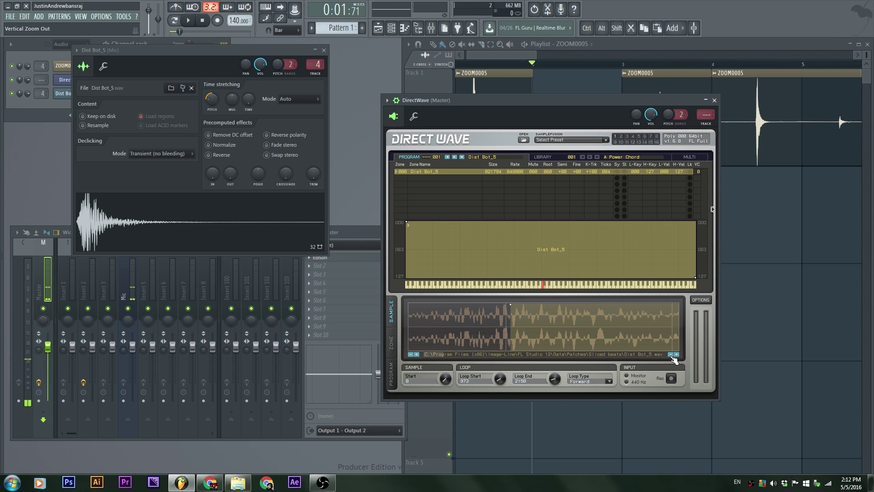
click(512, 285)
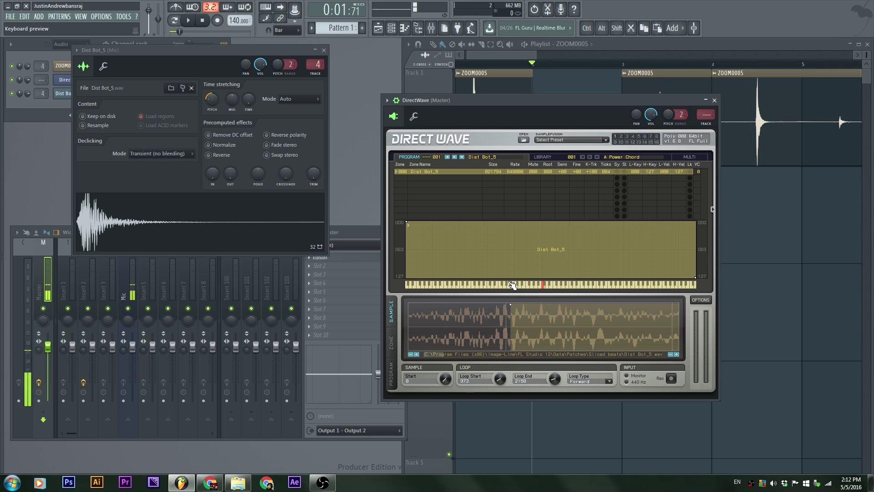
click(444, 285)
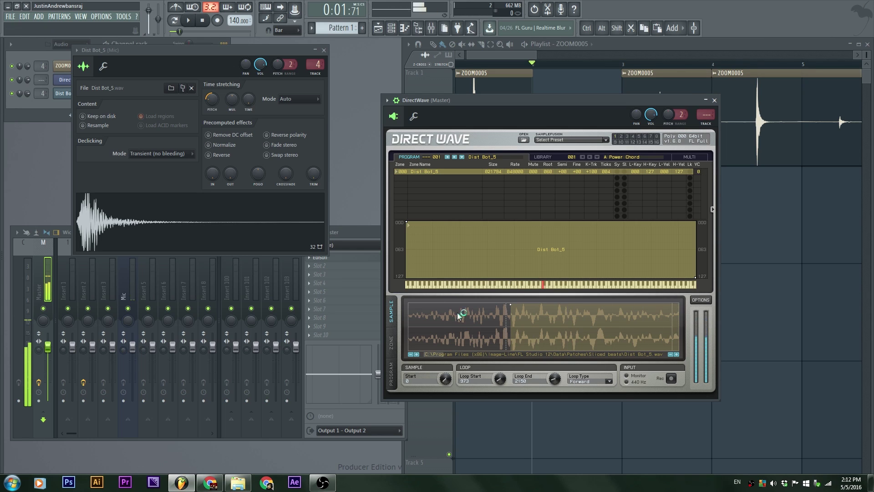
Step: Pull the loop end back to about 1983 in the enlarged waveform and audition low keys
click(411, 354)
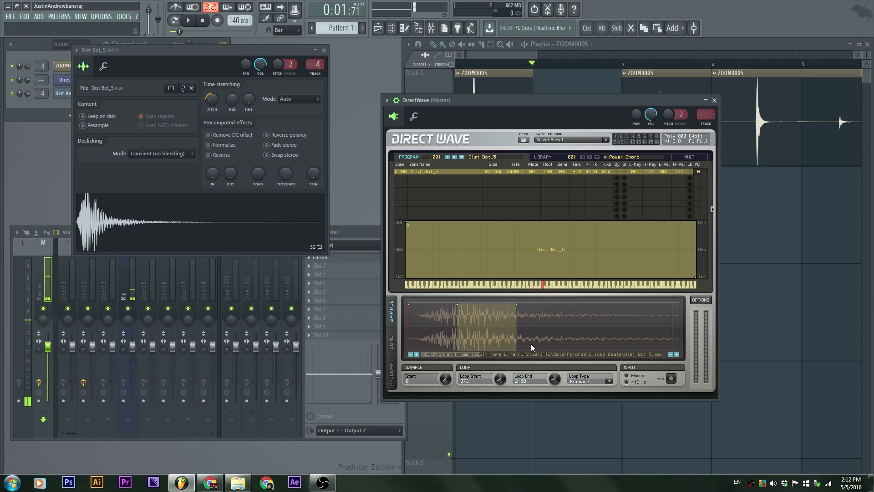
click(676, 354)
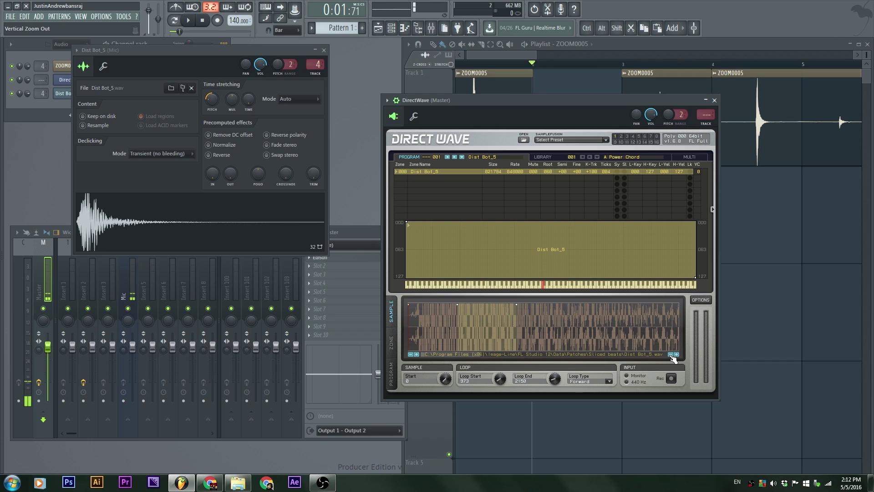
click(670, 354)
click(670, 354)
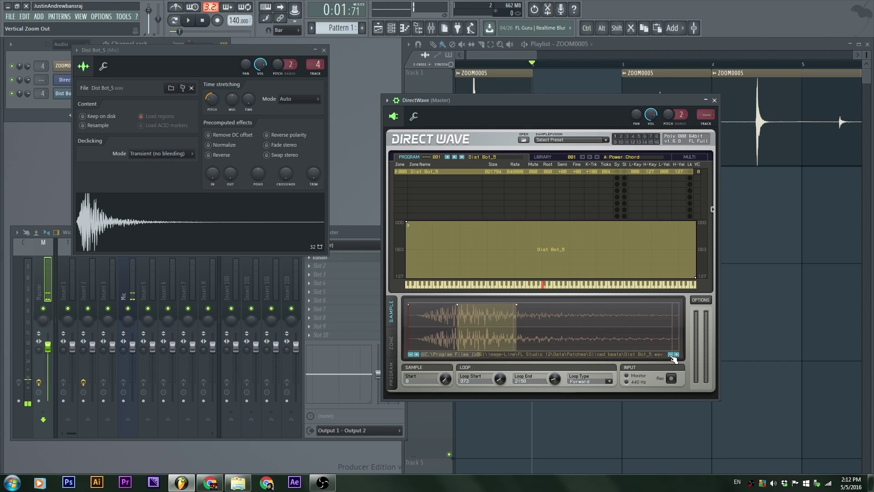
click(417, 355)
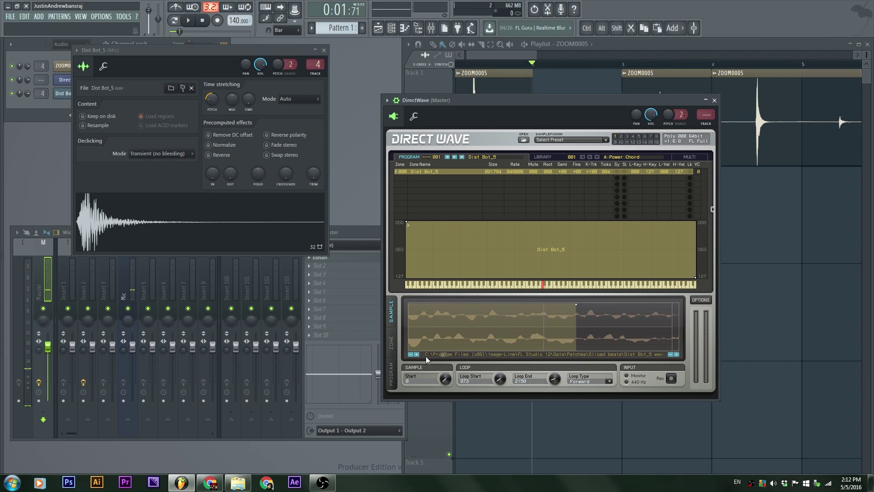
click(676, 354)
click(671, 354)
drag(579, 310, 504, 307)
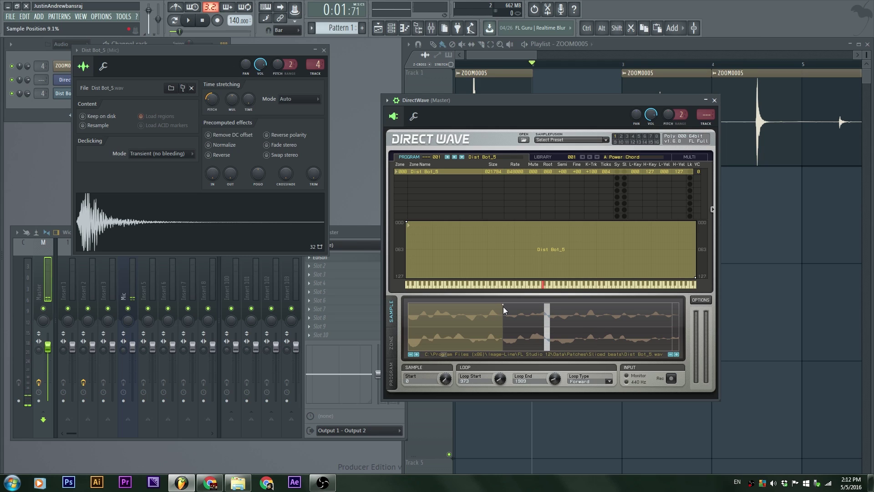
click(452, 285)
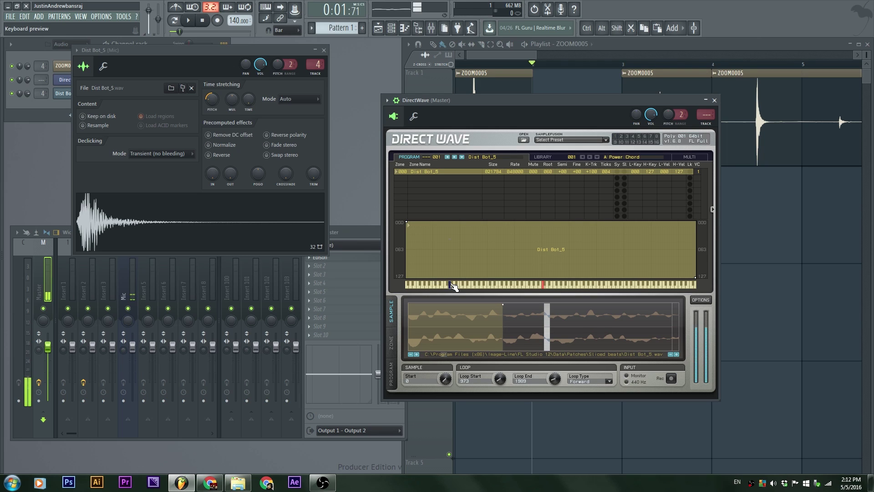
click(455, 285)
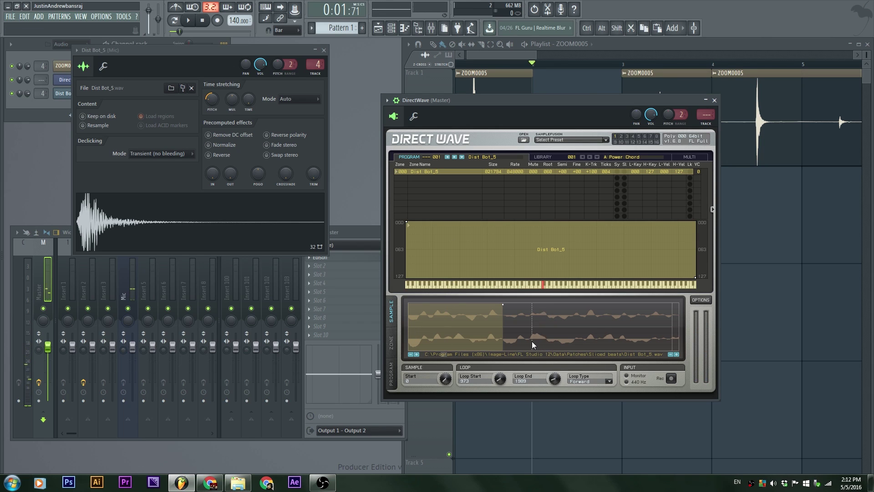
Step: Open the zone's time-stretch settings, switch the time to tempo-synced ticks and audition a very low key
click(391, 341)
click(424, 299)
click(435, 306)
click(439, 288)
click(439, 288)
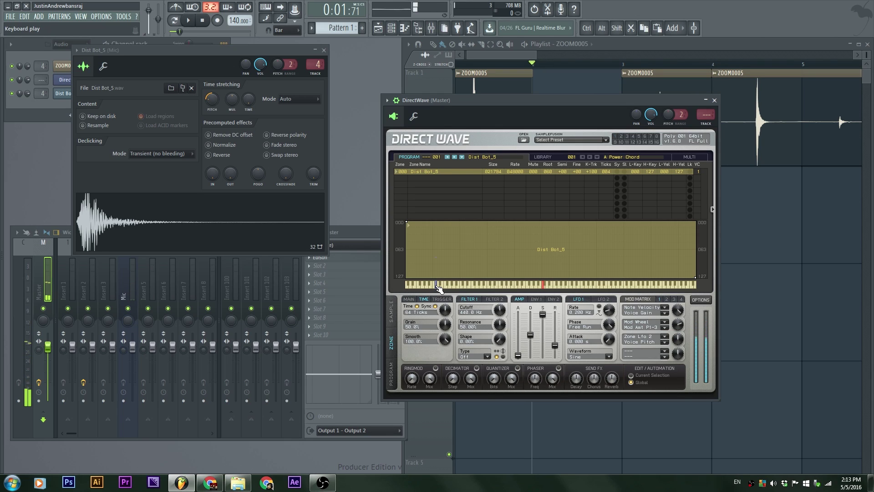
Step: Turn off the time-stretch sync and lower the stretch amount to about 22.4%, auditioning very low keys
click(435, 306)
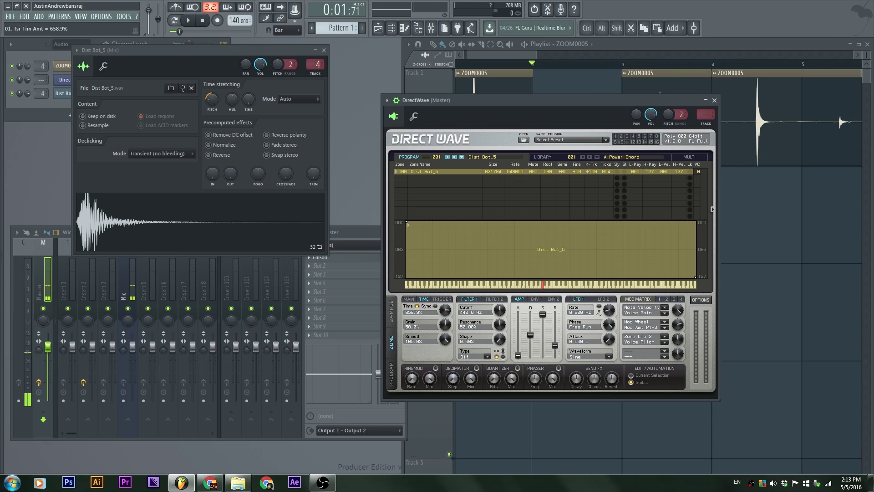
drag(445, 310, 445, 312)
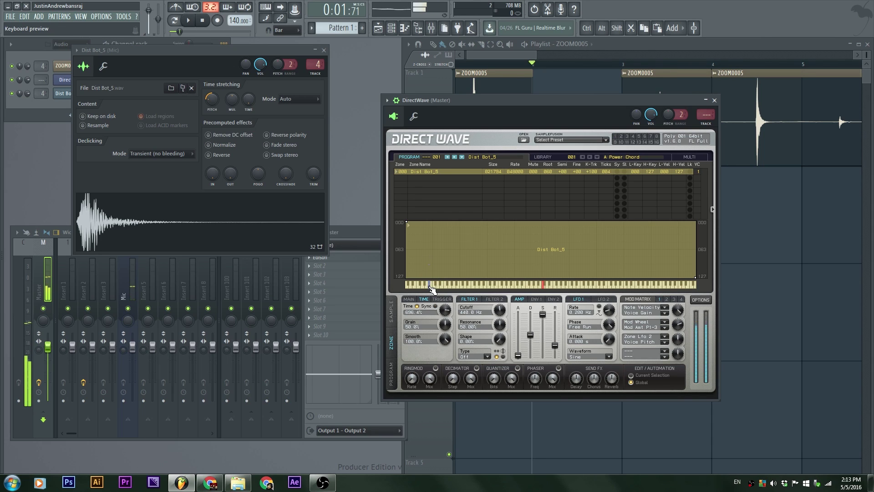
drag(442, 310, 440, 310)
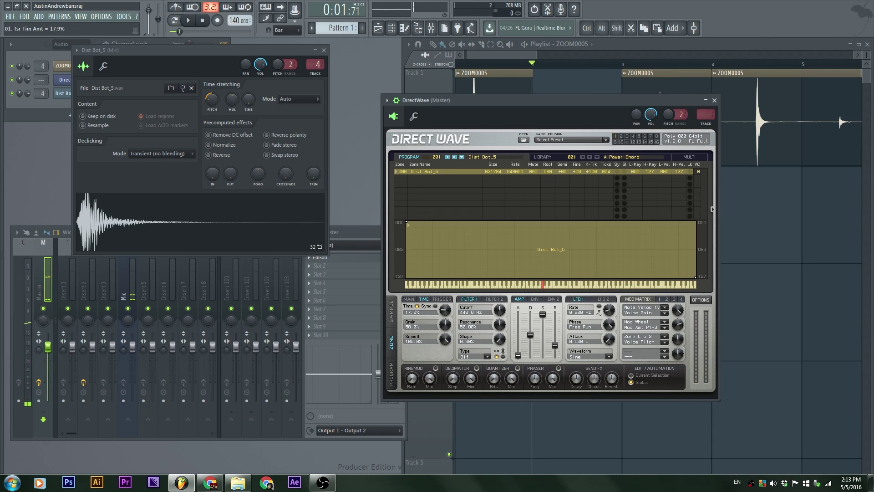
click(434, 286)
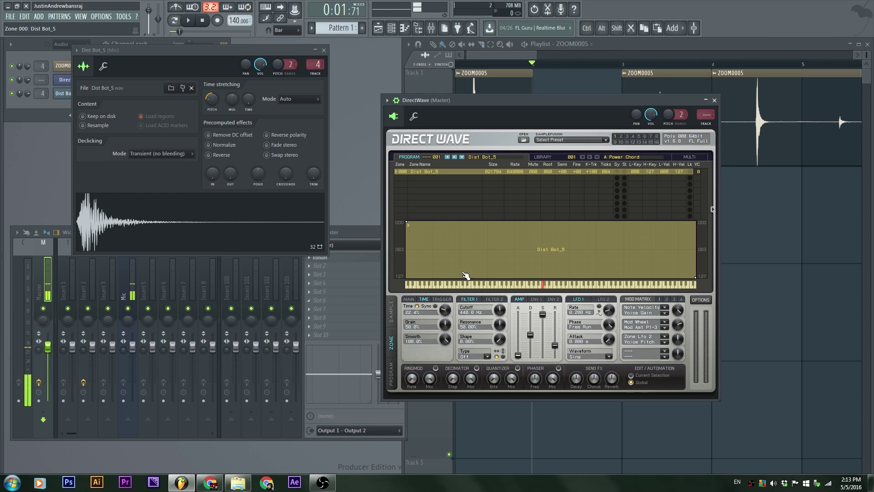
Step: Route the DirectWave channel to mixer insert 3
click(341, 231)
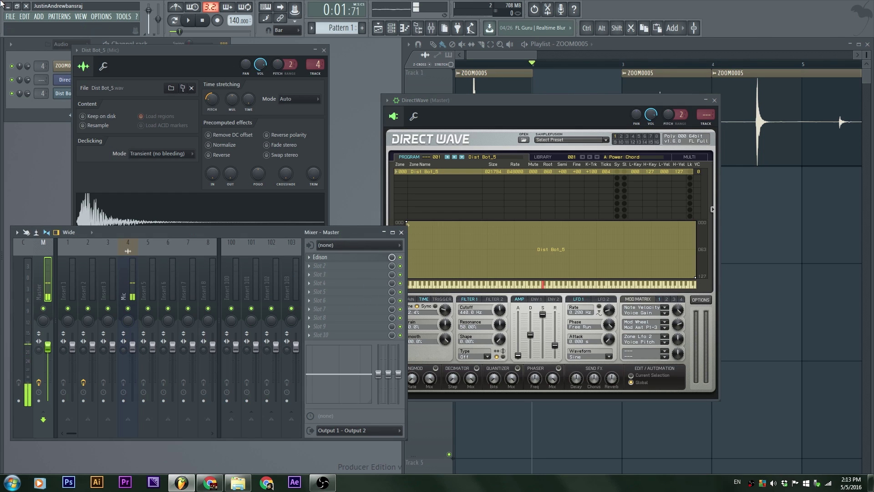
click(110, 248)
key(ctrl+l)
Step: Add Fruity Reeverb 2 to the DirectWave track's first effect slot, set its decay to 5.2 sec and audition a low key
click(334, 257)
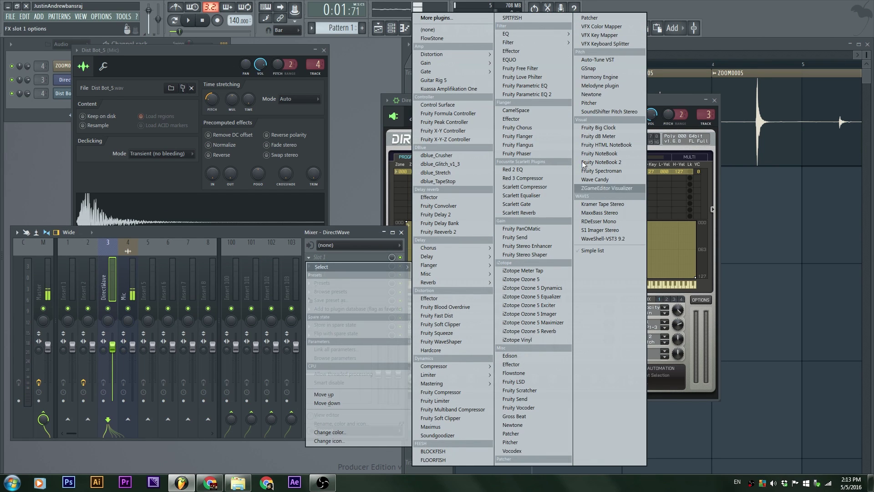
mouse_move(444, 281)
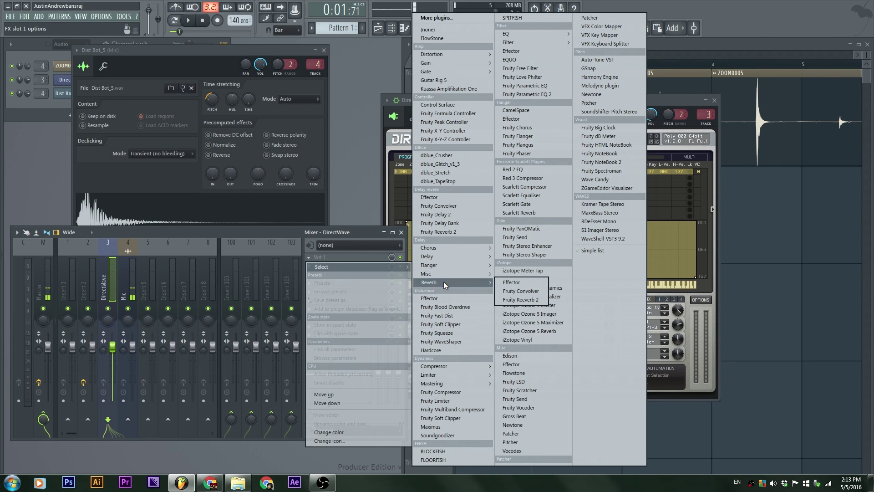
click(524, 299)
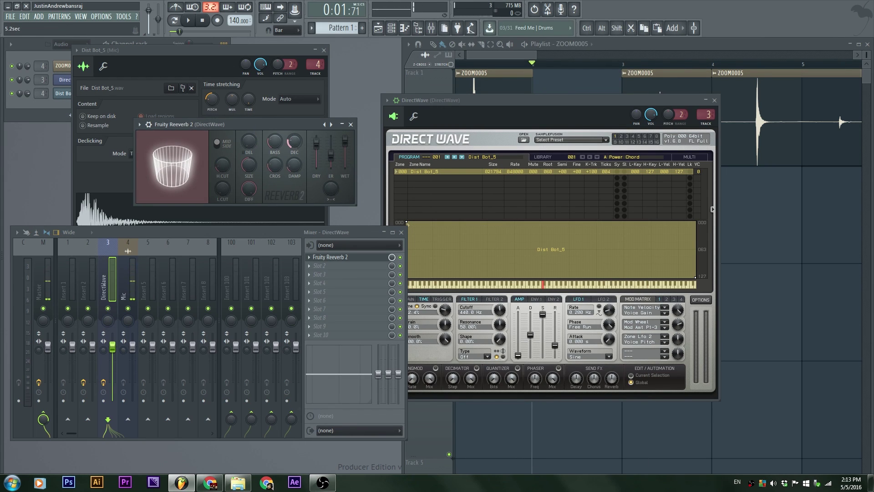
click(490, 132)
click(434, 284)
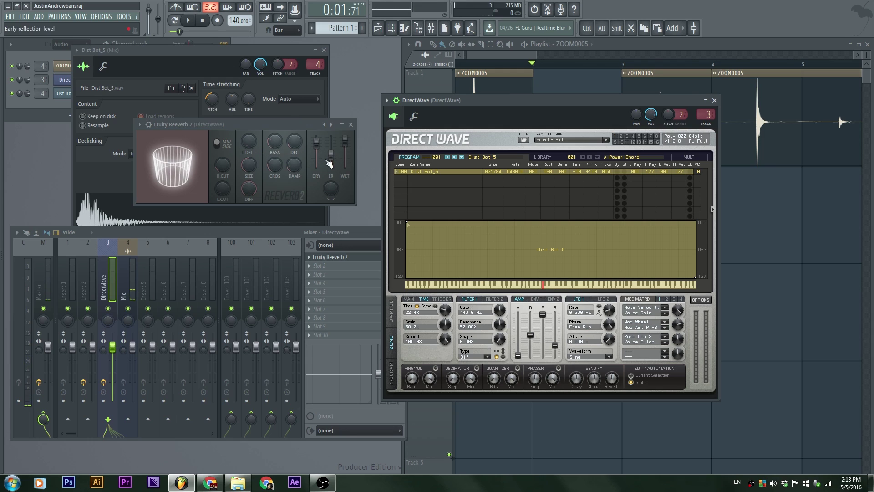
Step: Lower the dry level of Fruity Reeverb 2 and audition low DirectWave keys
drag(316, 141, 316, 166)
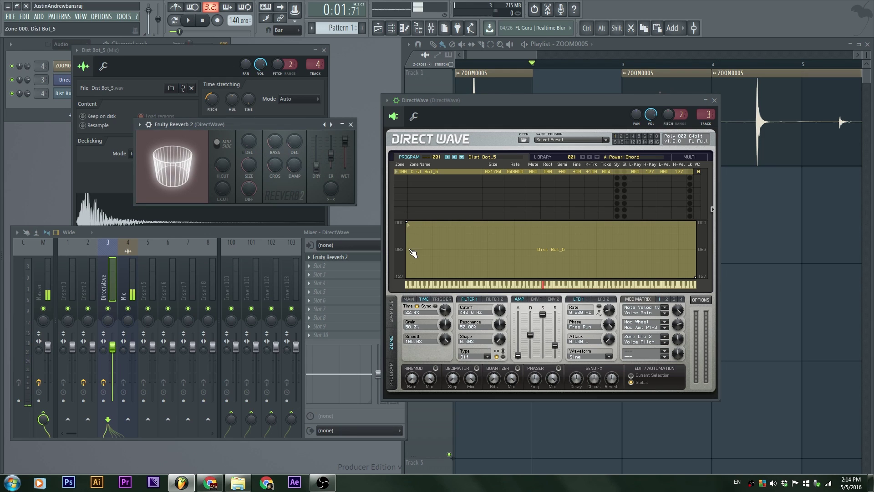
click(438, 285)
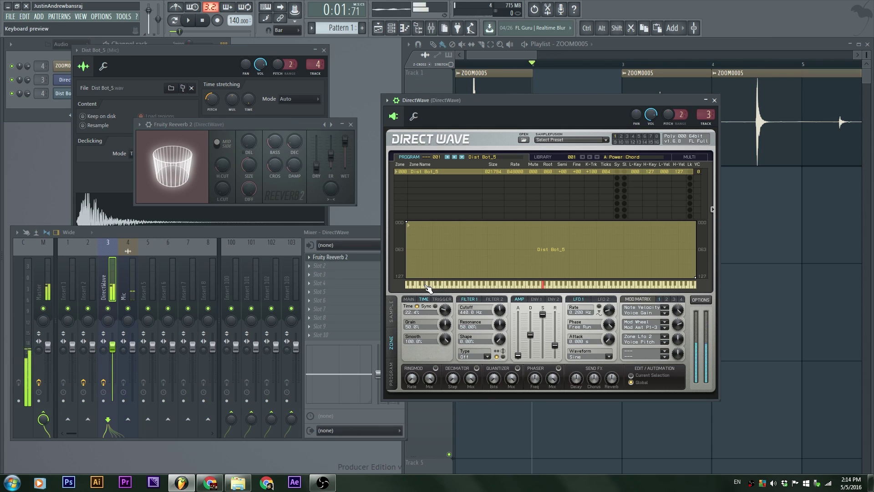
click(410, 286)
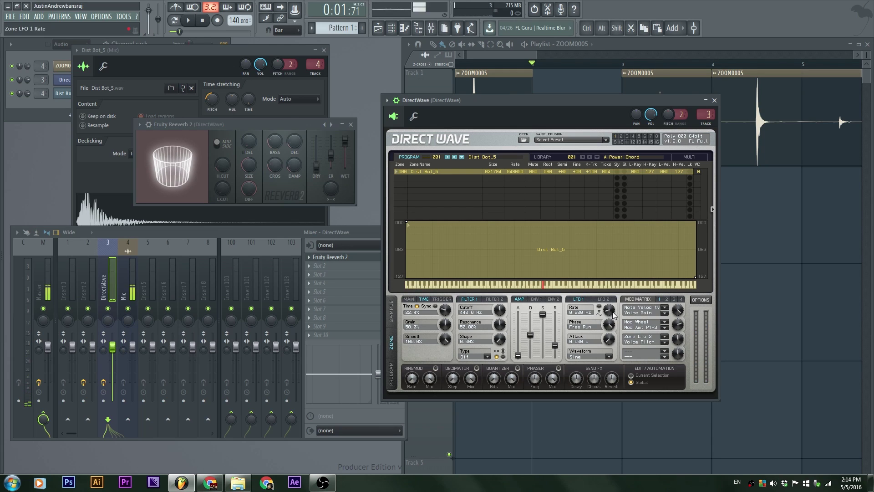
Step: Bring the zone's amp envelope release down to its minimum and audition several high keys
click(646, 286)
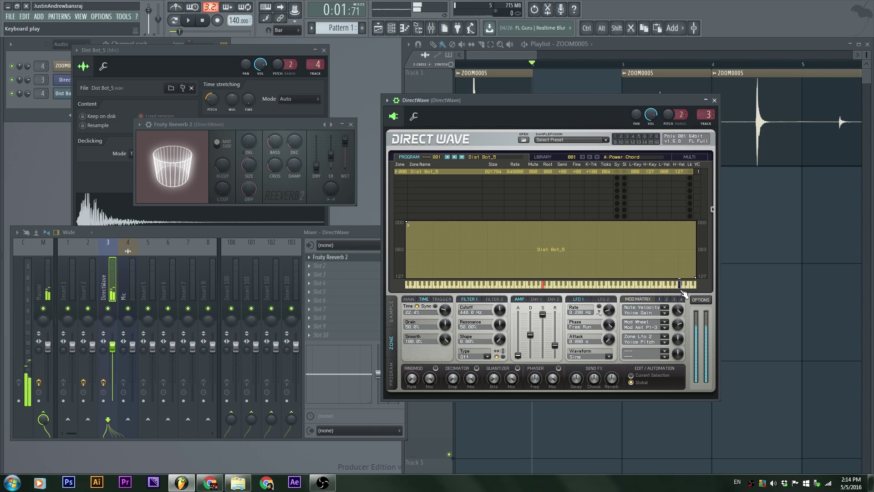
drag(637, 293, 610, 295)
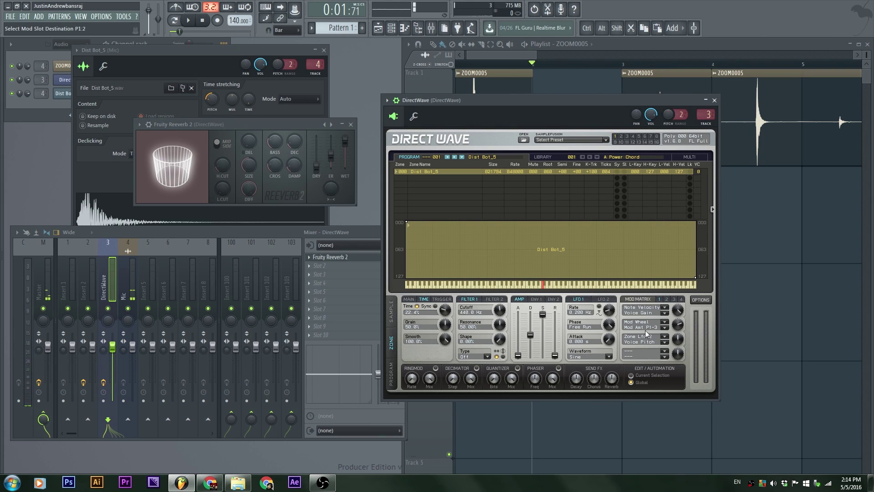
click(623, 291)
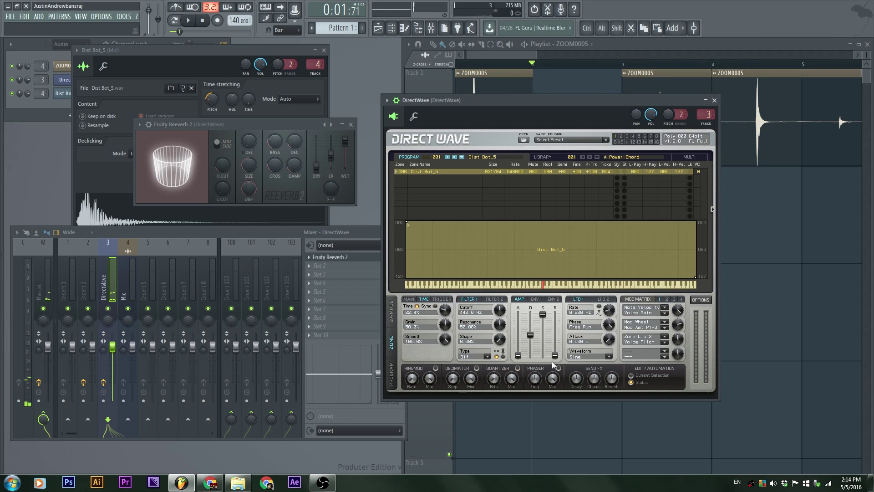
click(609, 289)
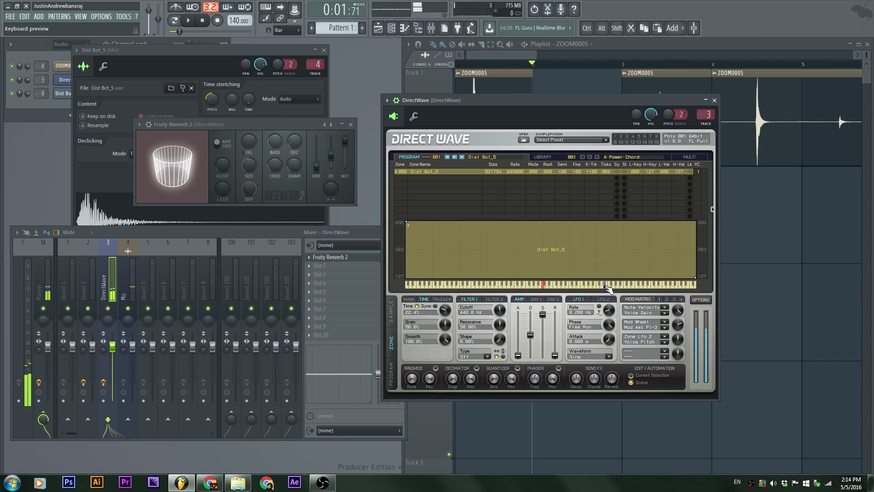
Step: Place A3, C4 and D4 notes at the start of the DirectWave channel's piano roll
key(F6)
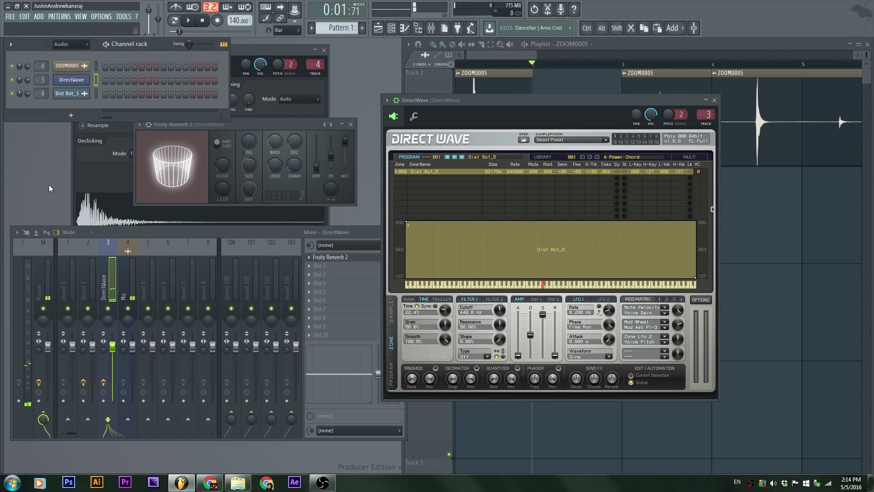
right_click(88, 78)
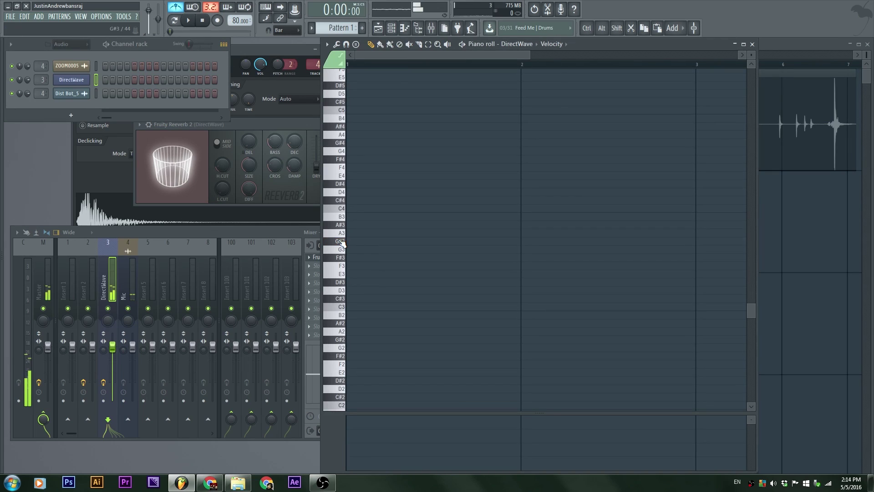
click(351, 233)
click(352, 208)
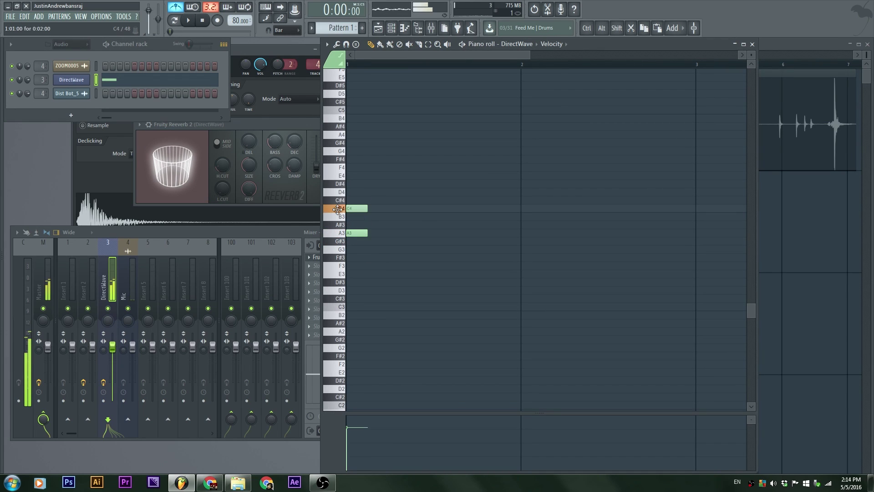
click(347, 193)
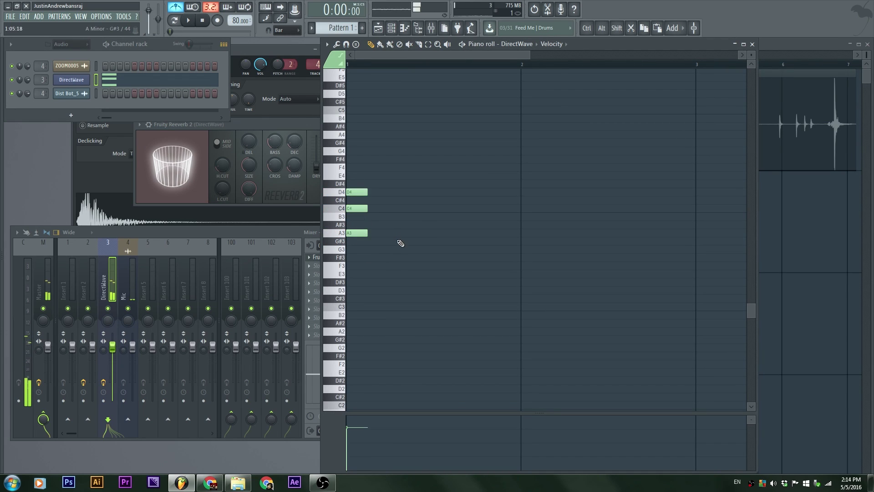
Step: Lengthen all three chord notes to just past the start of bar 2 and play the pattern
drag(401, 248, 347, 139)
drag(367, 195, 542, 196)
click(568, 162)
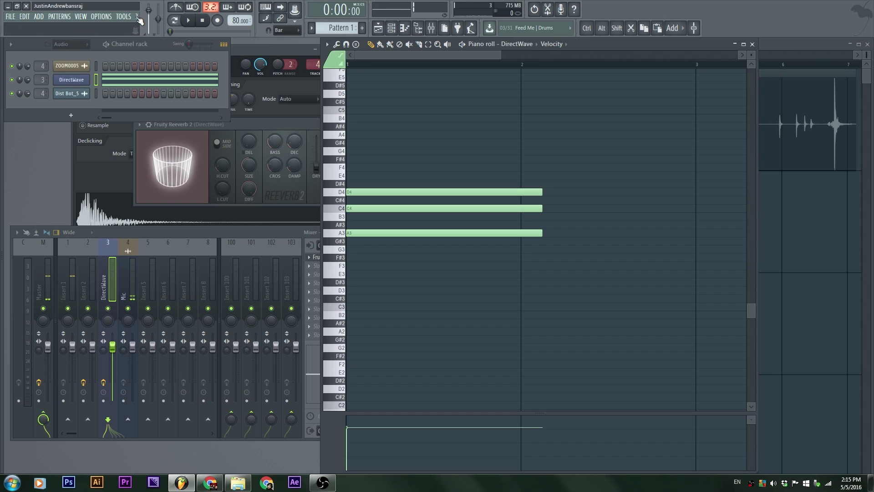
key(space)
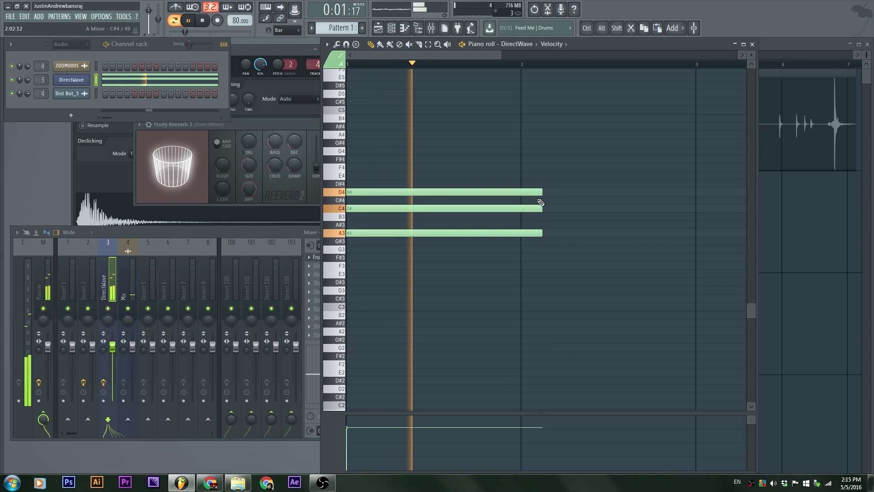
Step: Transpose the whole chord up three octaves to A6, C7 and D7 and play it back
key(ctrl+a)
key(Delete)
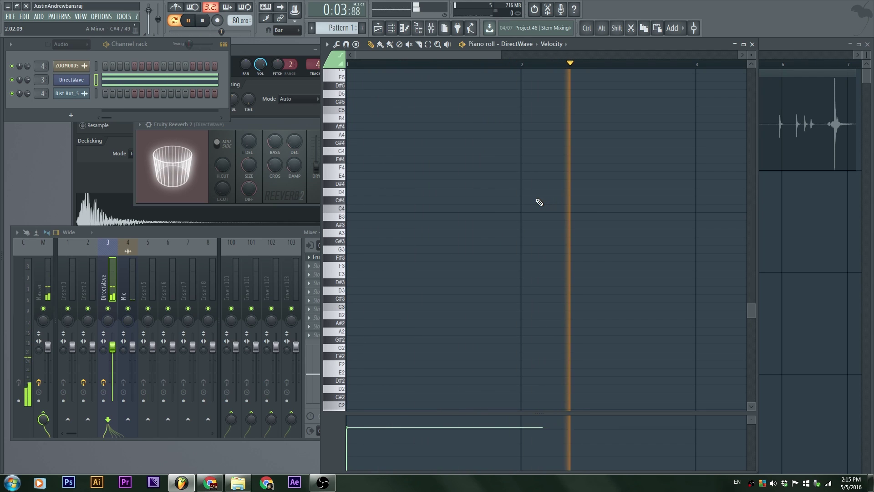
scroll(540, 202, up, 5)
key(space)
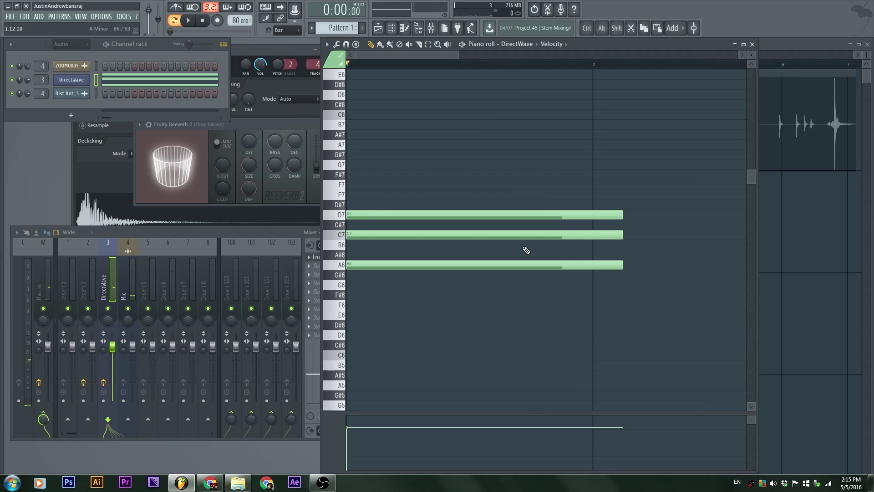
Step: Open the Dist Bot_5 sample channel and audition the original hit for comparison
click(71, 93)
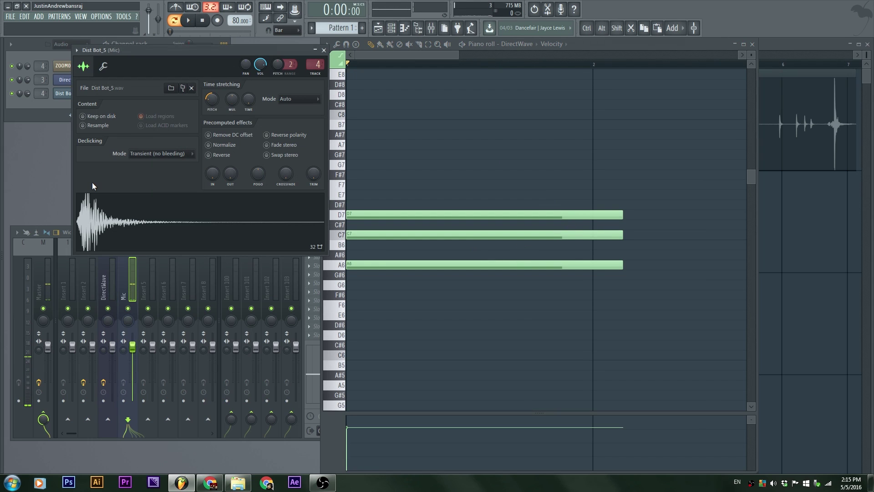
click(23, 249)
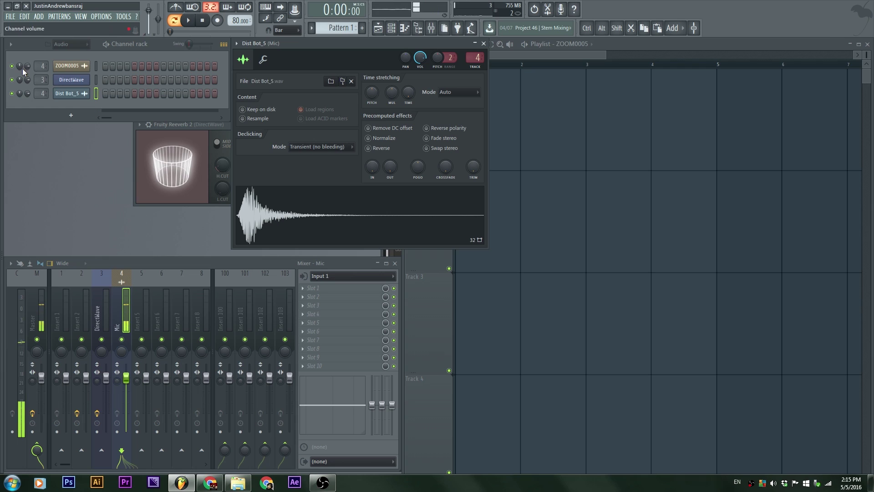
click(74, 84)
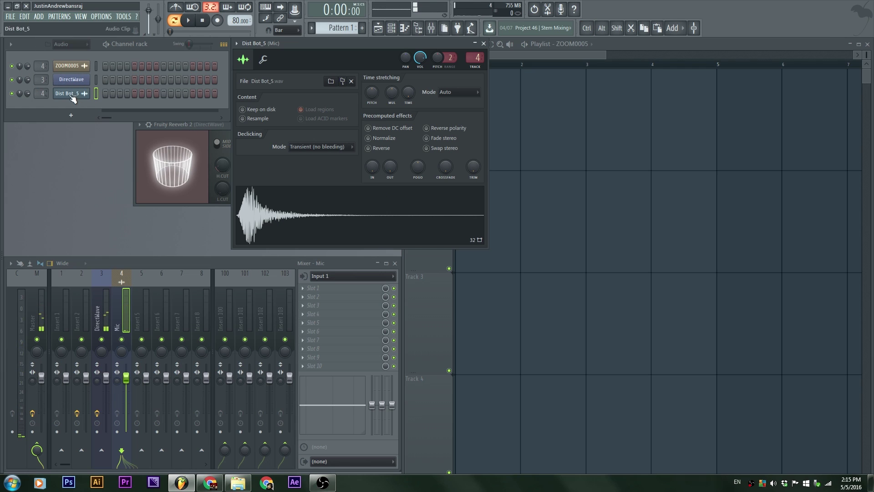
Step: Reopen the DirectWave instrument and audition the processed sound on very low and high keys
click(82, 85)
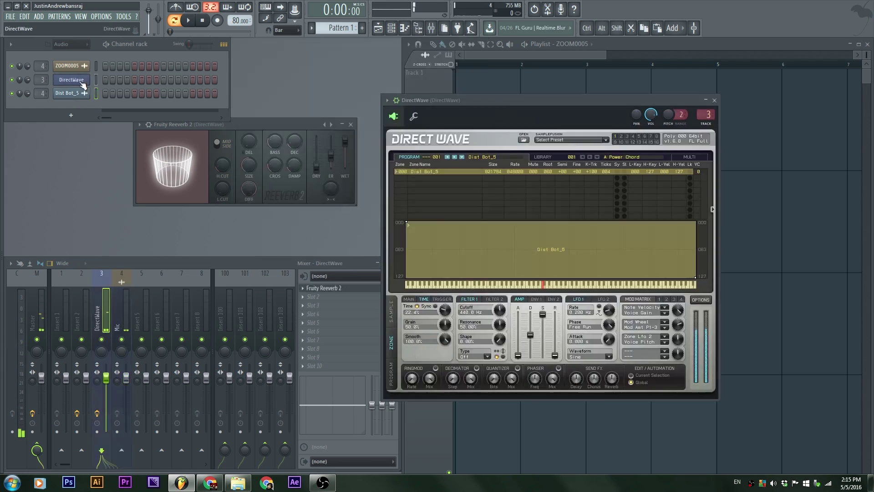
click(439, 289)
click(421, 290)
click(418, 290)
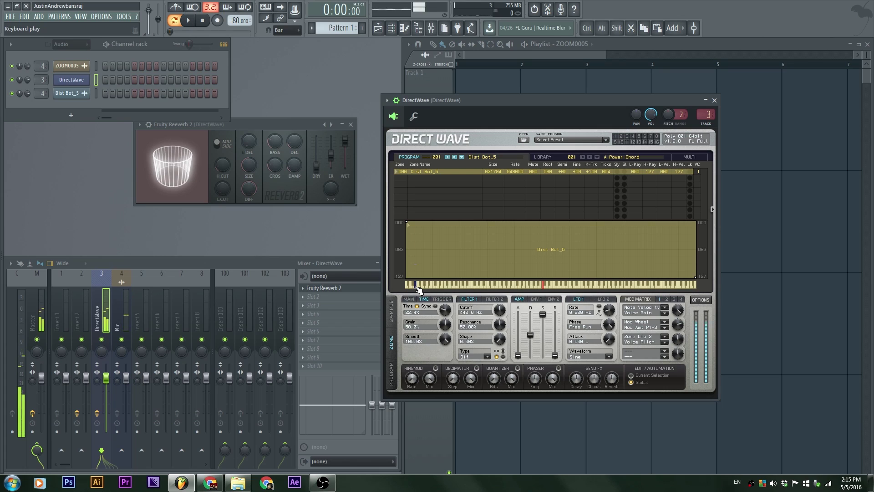
click(656, 287)
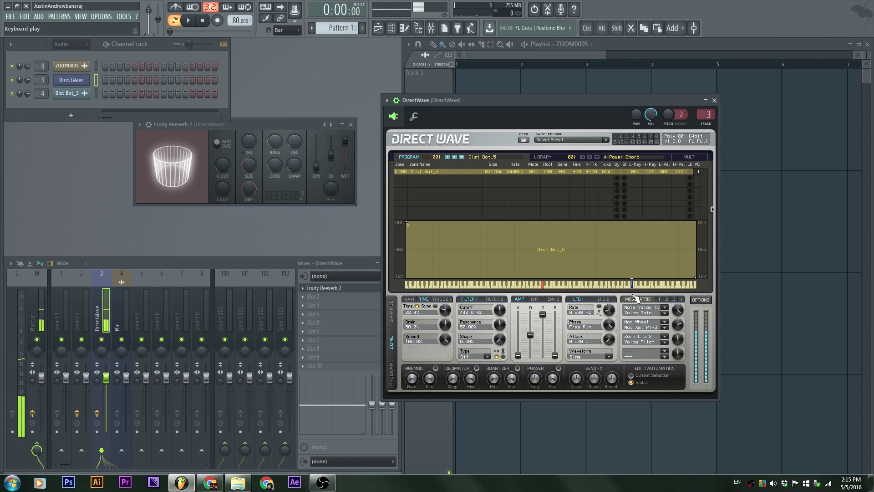
Step: Try dblue_Crusher in the DirectWave track's second effect slot, auditioning keys and adjusting its sample reduction
click(308, 289)
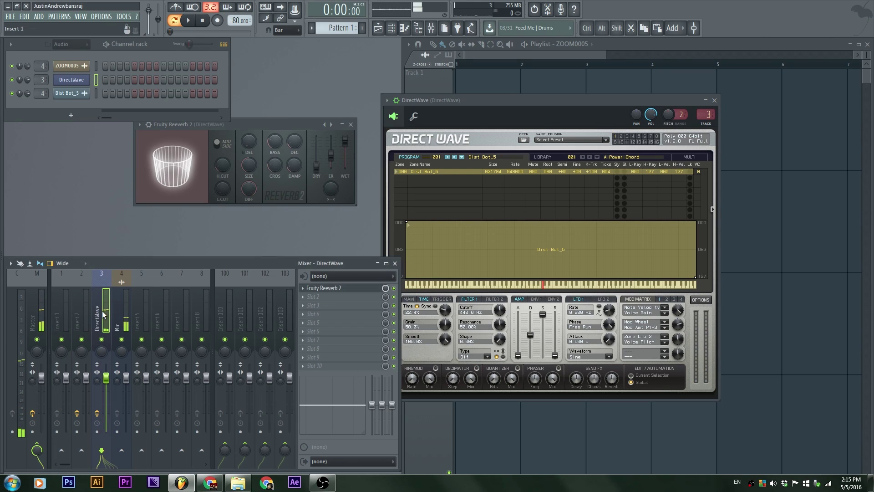
click(306, 300)
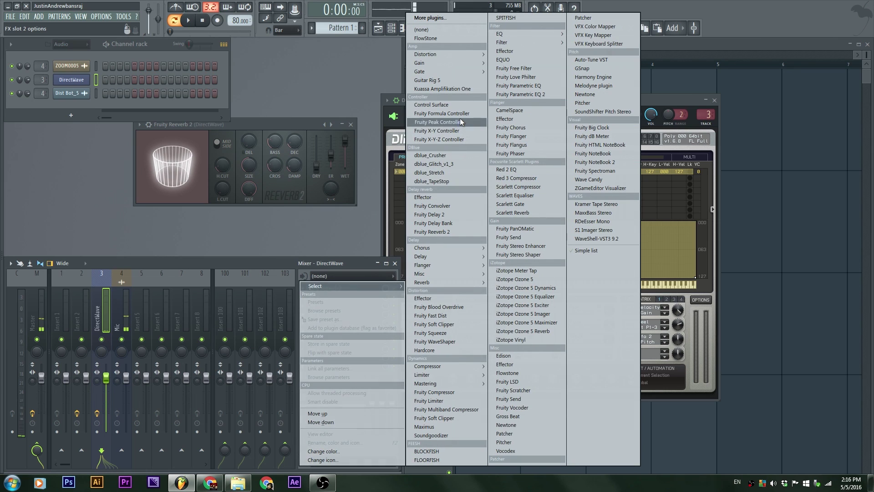
click(458, 157)
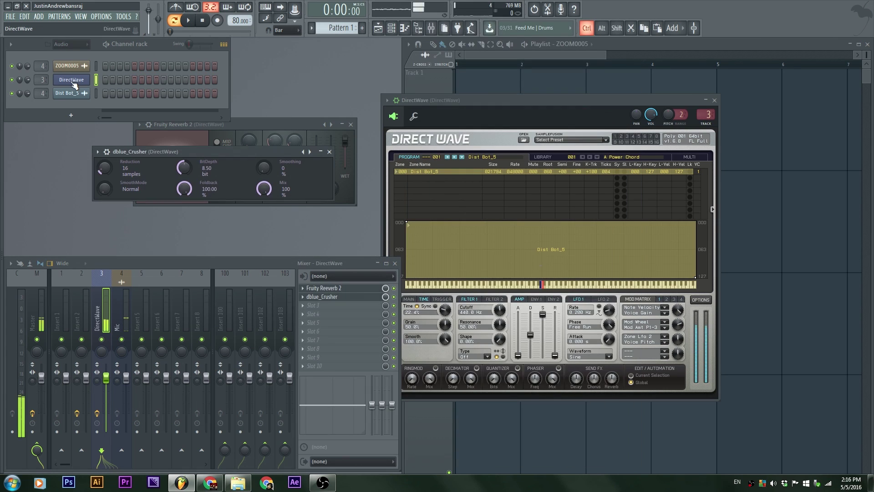
click(462, 293)
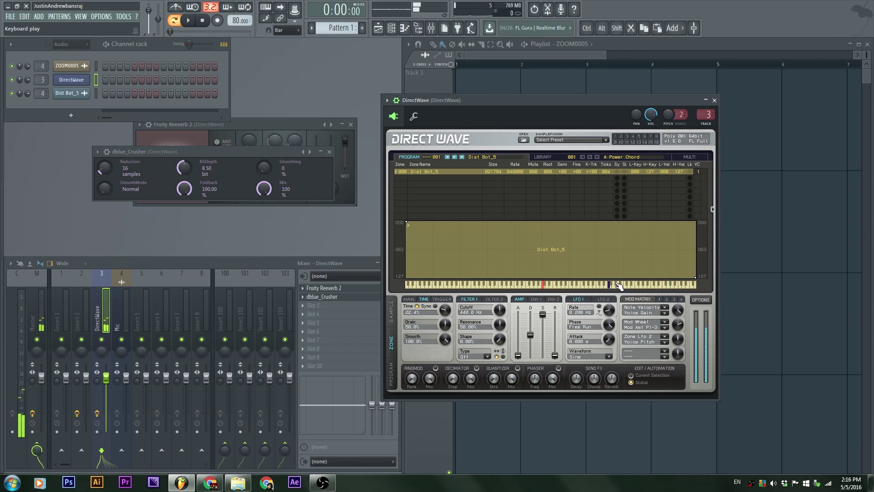
drag(104, 168, 105, 175)
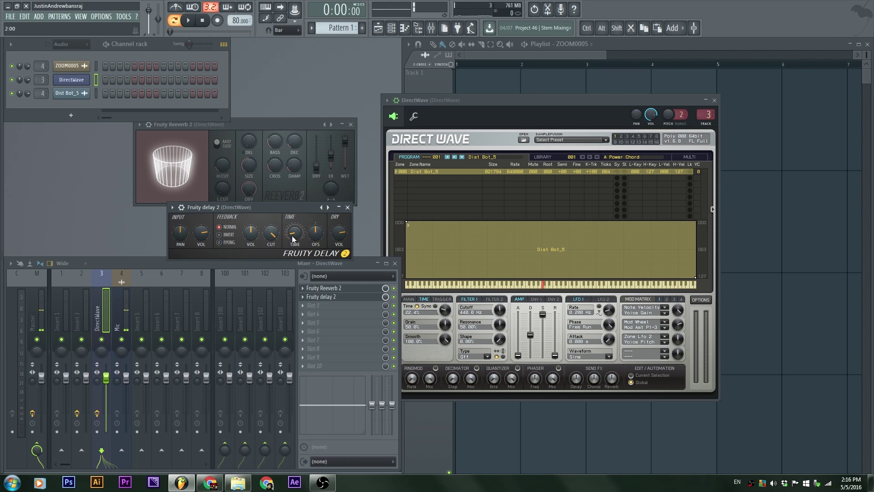
Step: Use Fruity delay 2 in the second effect slot instead, with the delay time at 2:00 and lower feedback level and cutoff
drag(250, 233, 251, 241)
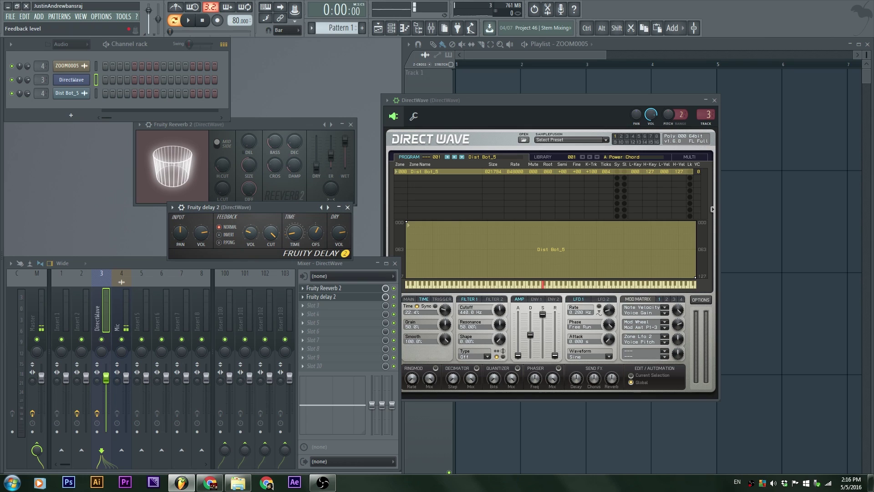
drag(271, 233, 271, 241)
key(ctrl)
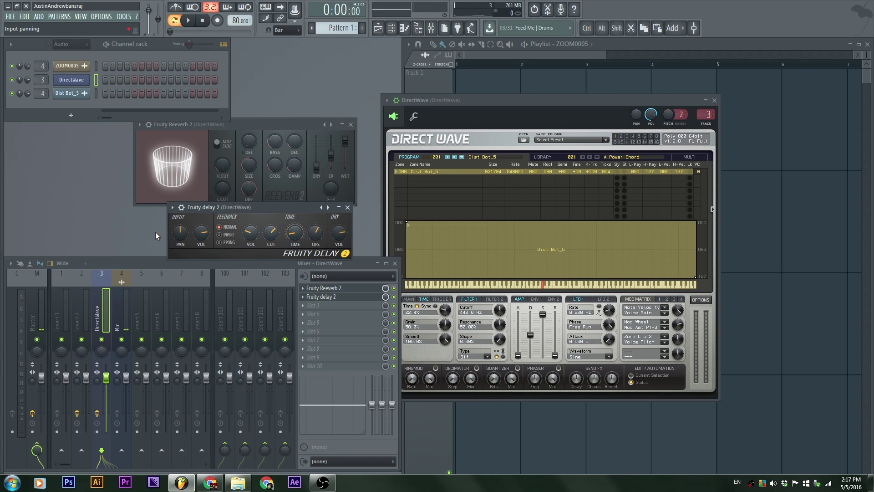
key(ctrl)
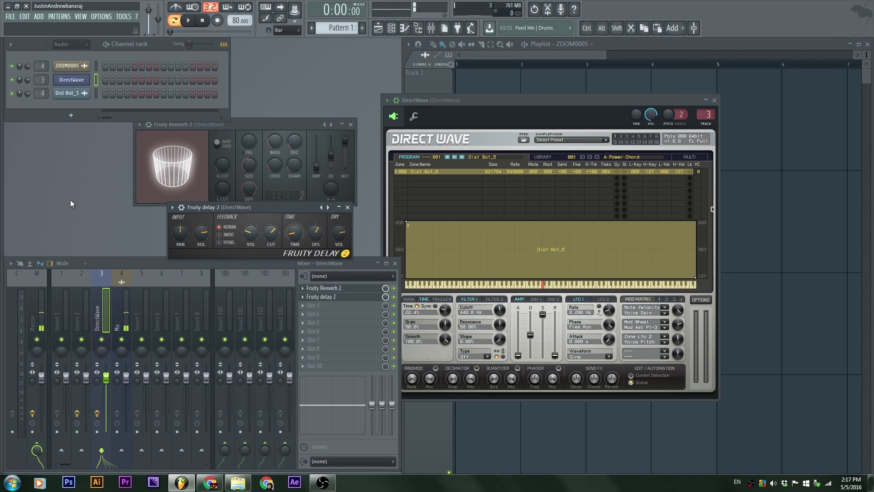
Step: Compare the original Dist Bot_5 sample with the processed DirectWave sound, auditioning a very low key
click(69, 93)
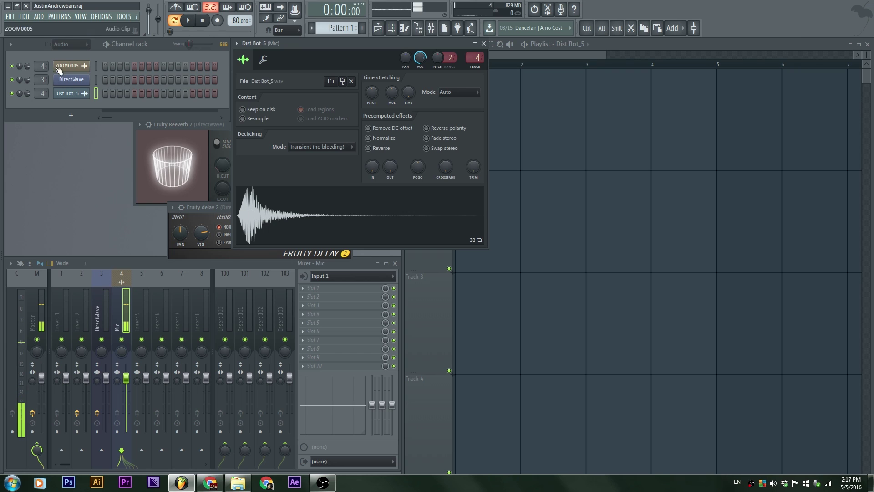
ctrl+click(68, 81)
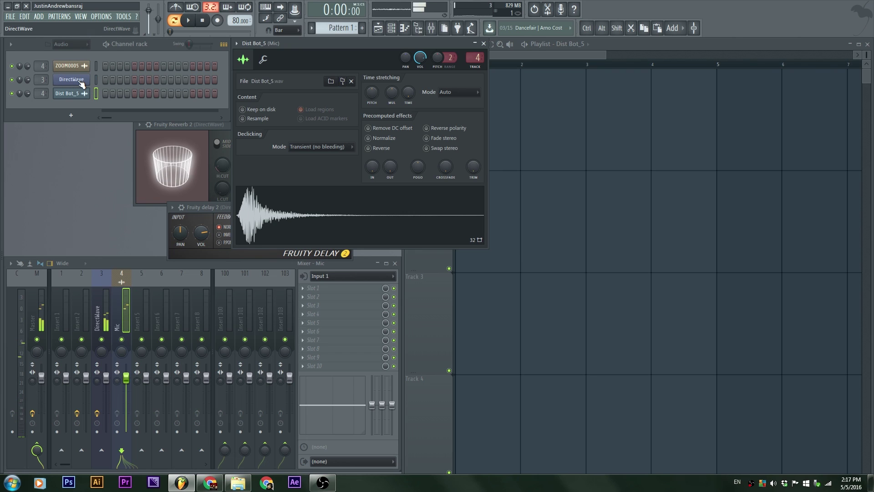
click(81, 82)
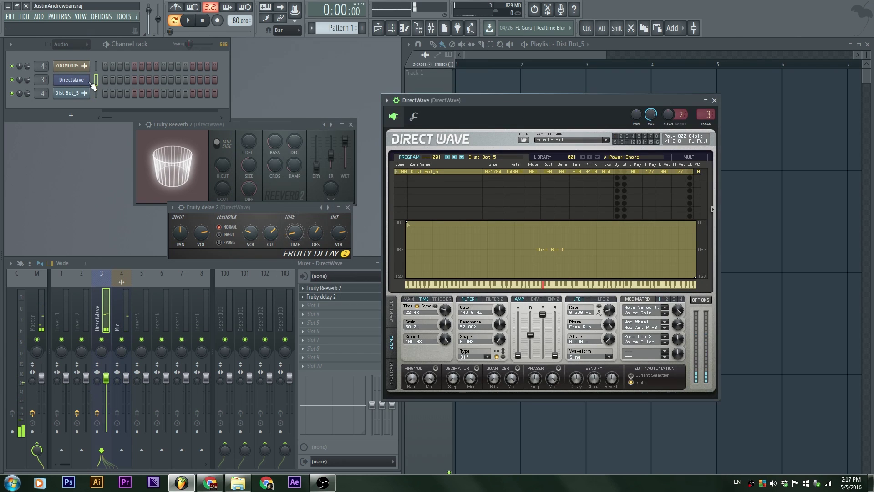
click(420, 286)
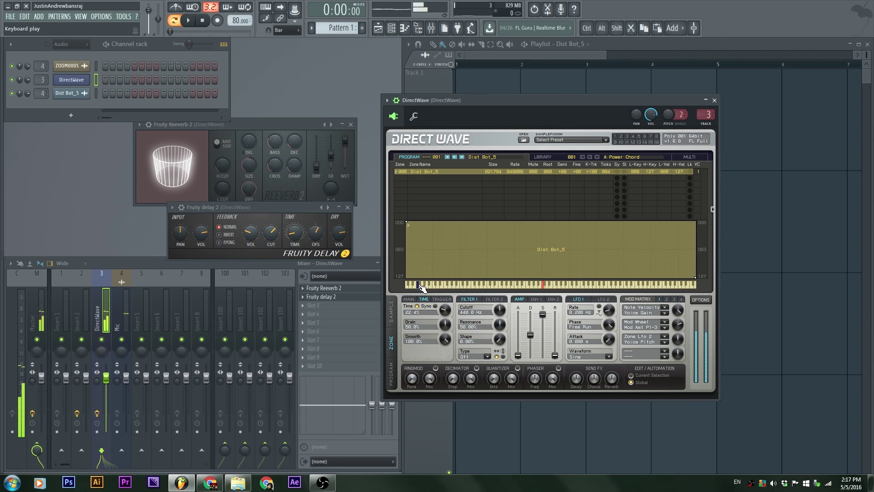